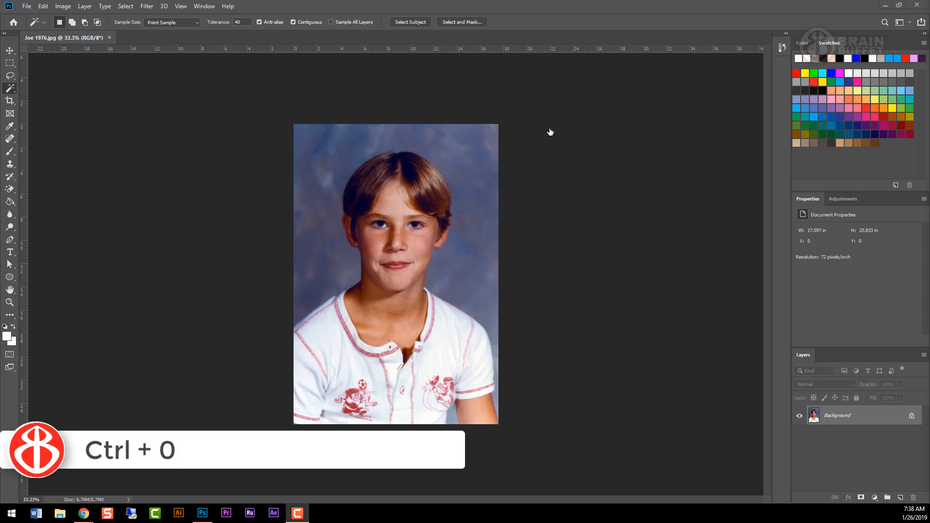
# Fit the whole portrait in the window and switch from the Magic Wand to the Quick Selection Tool
pyautogui.click(538, 25)
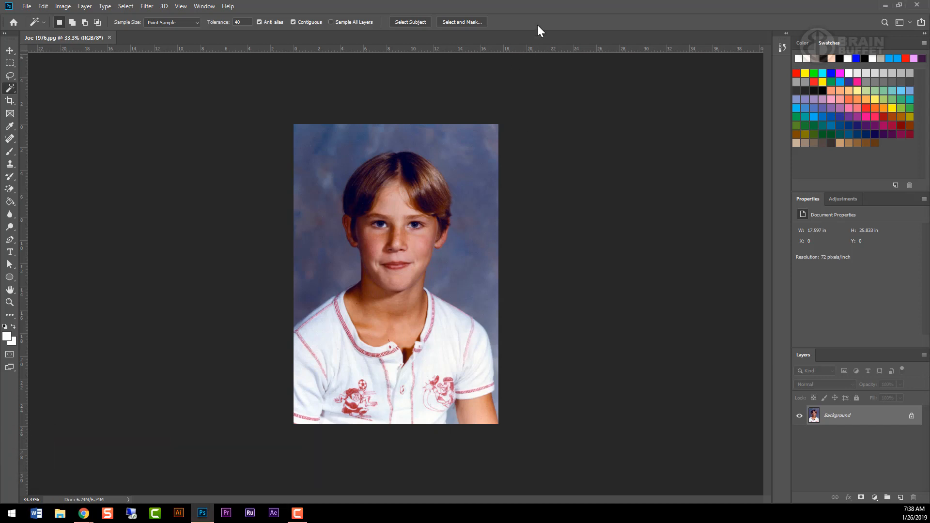
pyautogui.hotkey('ctrl', '0')
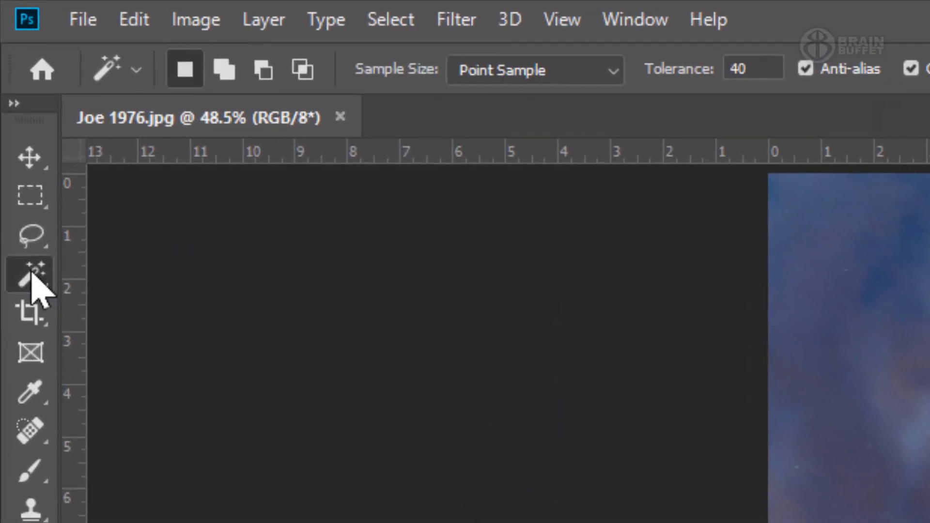
pyautogui.rightClick(11, 88)
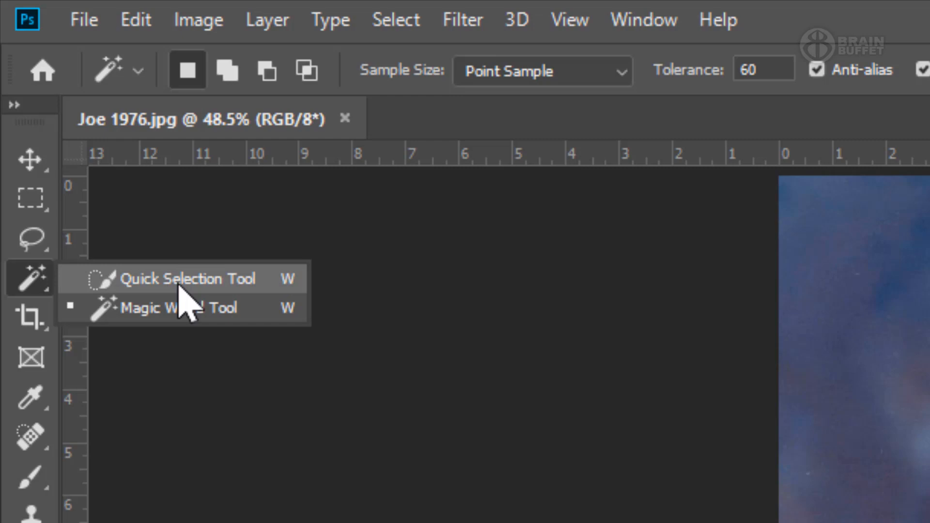
pyautogui.click(180, 281)
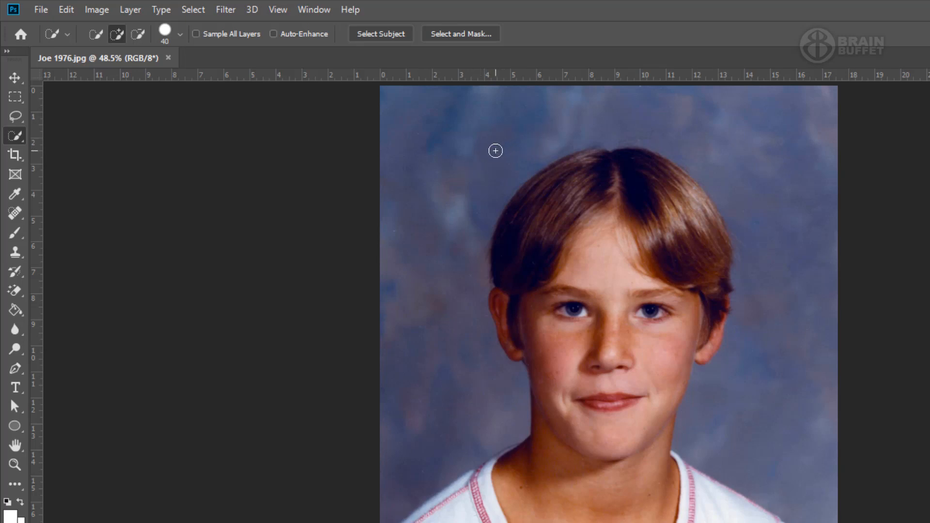
# Resize the Quick Selection brush so its tip fits inside the boy's forehead
pyautogui.press('[')
pyautogui.press('[')
pyautogui.press('[')
pyautogui.press('[')
pyautogui.press('[')
pyautogui.press('[')
pyautogui.press('[')
pyautogui.press('[')
pyautogui.press('[')
pyautogui.press('[')
pyautogui.press('[')
pyautogui.press('[')
pyautogui.press('[')
pyautogui.press('[')
pyautogui.press('[')
pyautogui.press(']')
pyautogui.press(']')
pyautogui.press(']')
pyautogui.press('[')
pyautogui.press('[')
pyautogui.press('[')
pyautogui.press('[')
pyautogui.press('[')
pyautogui.press('[')
pyautogui.press('[')
pyautogui.press('[')
pyautogui.press('[')
pyautogui.press('[')
pyautogui.press('[')
pyautogui.press('[')
pyautogui.press('[')
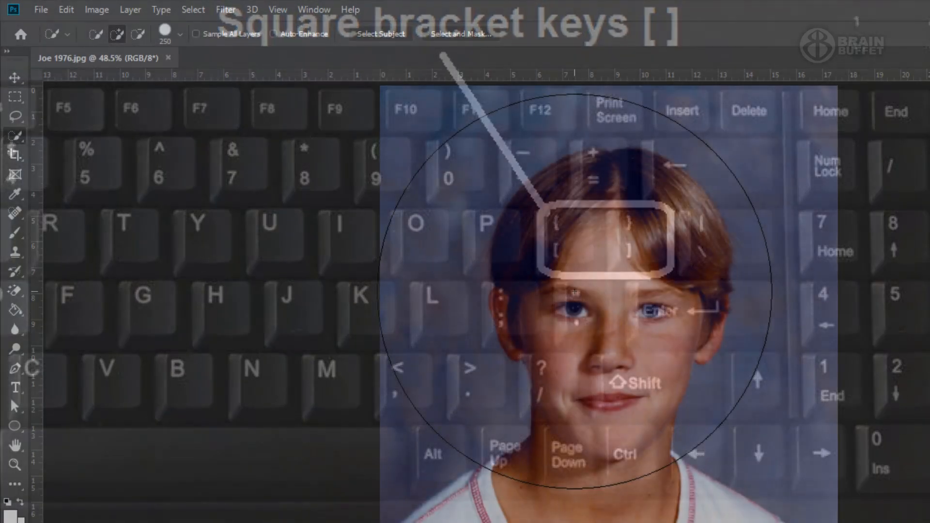
pyautogui.press('[')
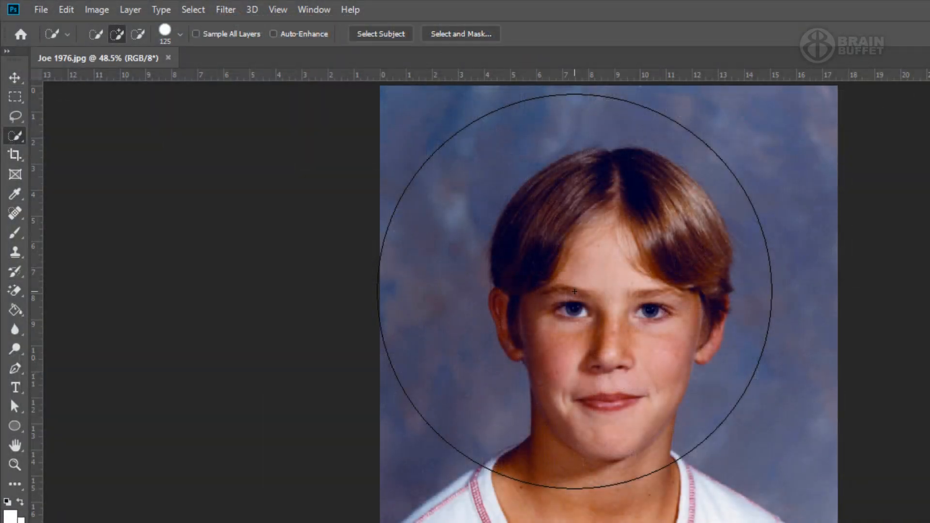
pyautogui.press(']')
pyautogui.press(']')
pyautogui.press(']')
pyautogui.press('[')
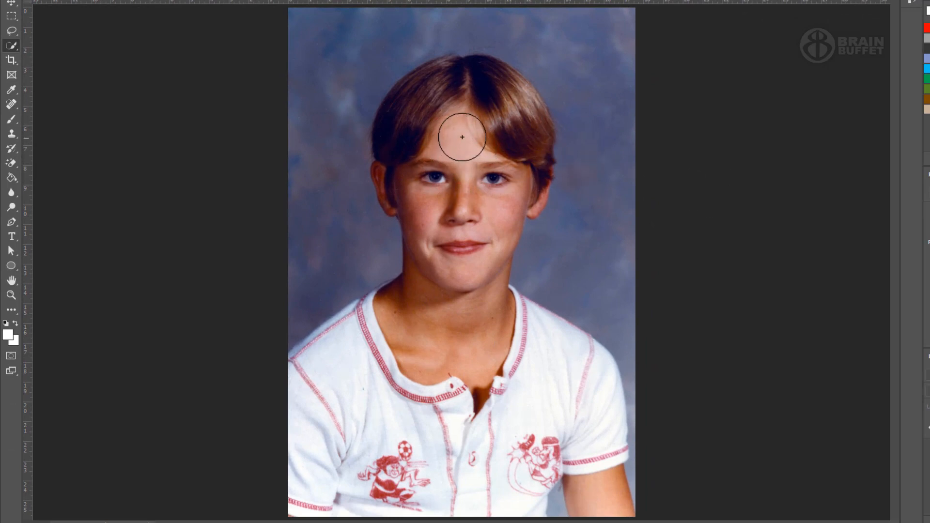
# Try a Quick Selection stroke over the boy's face with a brush enlarged to span the portrait's width, and deselect the result
pyautogui.press(']')
pyautogui.press(']')
pyautogui.press(']')
pyautogui.press(']')
pyautogui.press(']')
pyautogui.press(']')
pyautogui.press(']')
pyautogui.press(']')
pyautogui.press(']')
pyautogui.press(']')
pyautogui.press(']')
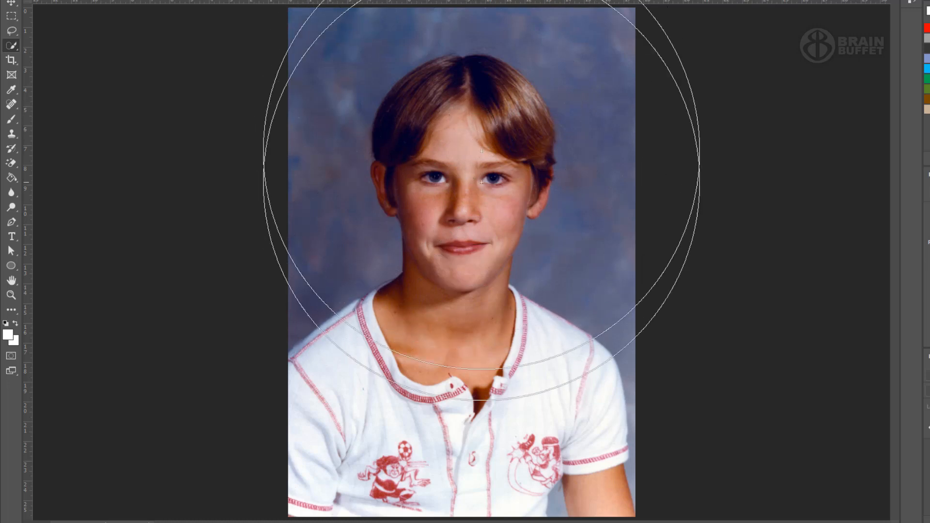
pyautogui.moveTo(481, 182)
pyautogui.mouseDown()
pyautogui.moveTo(509, 364)
pyautogui.moveTo(557, 260)
pyautogui.mouseUp()
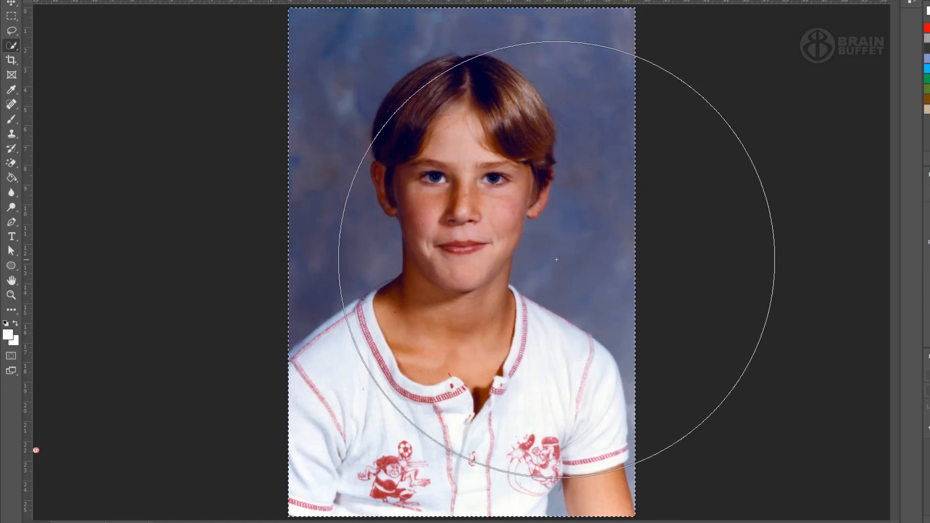
pyautogui.hotkey('ctrl', 'd')
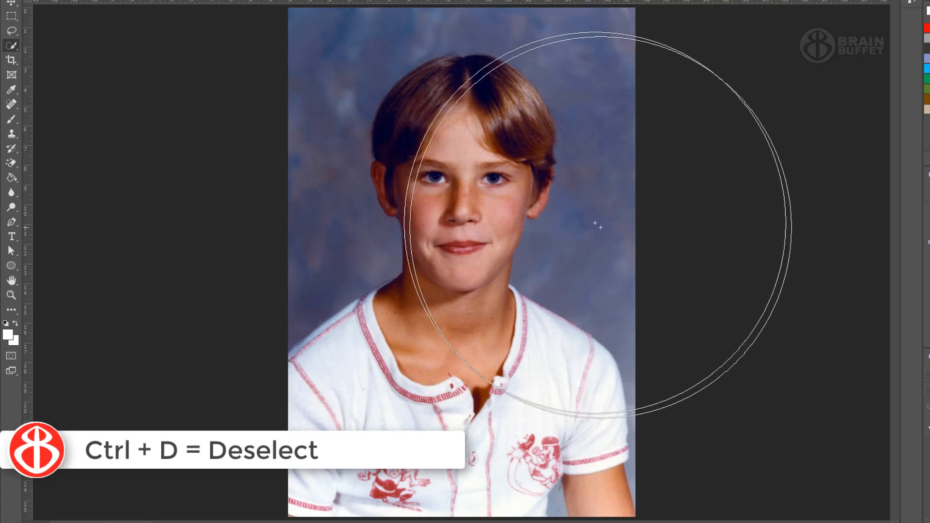
# Shrink the brush to forehead size again and toggle the precise crosshair cursor on and off
pyautogui.press('[')
pyautogui.press('[')
pyautogui.press('[')
pyautogui.press('[')
pyautogui.press('[')
pyautogui.press('[')
pyautogui.press('[')
pyautogui.press('[')
pyautogui.press('[')
pyautogui.press('[')
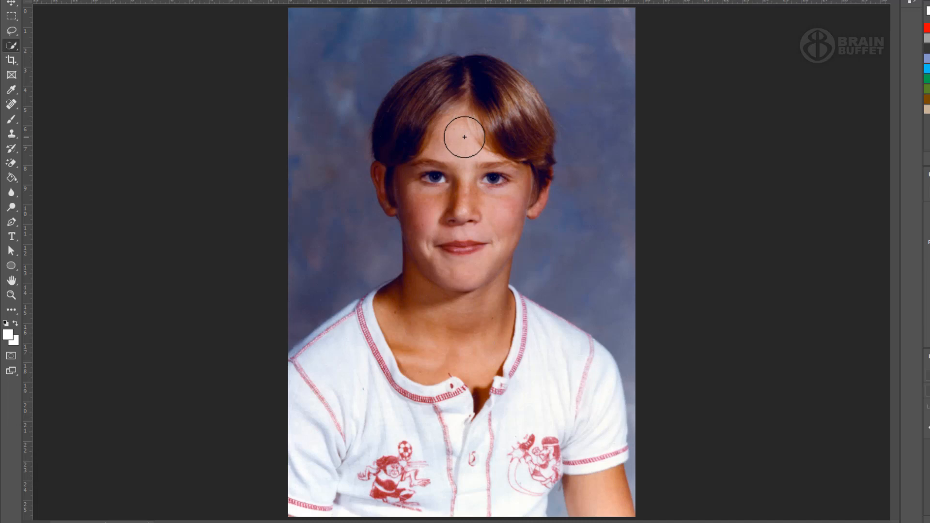
pyautogui.press('capslock')
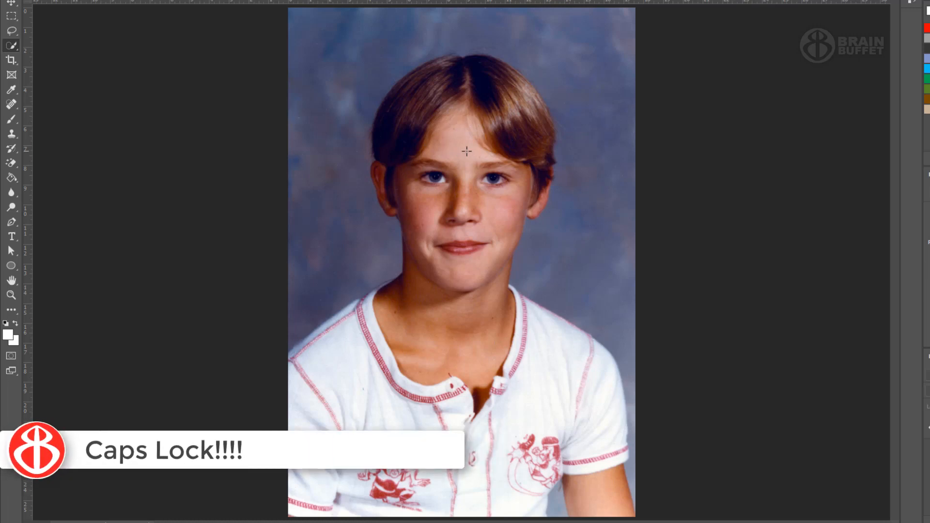
pyautogui.press('capslock')
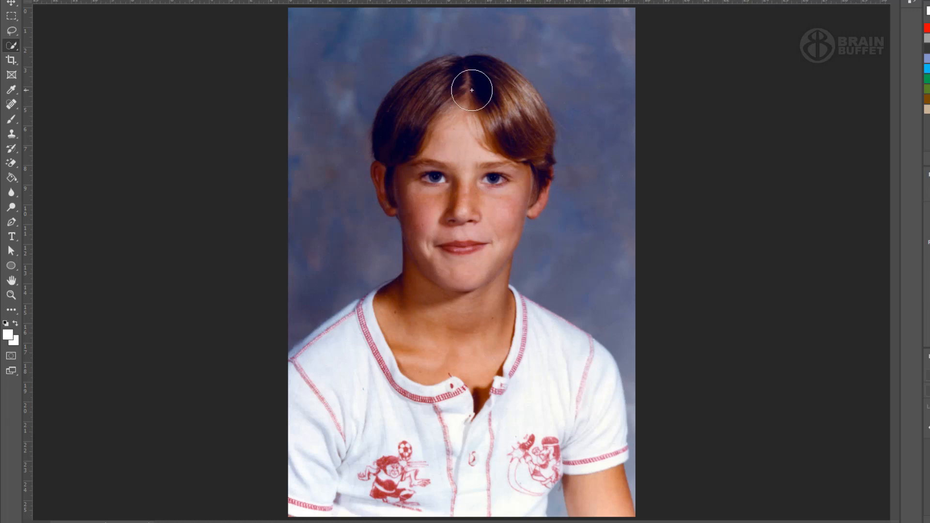
# Select the boy's head, neck, shirt and bare arm with Quick Selection strokes, using a slightly smaller brush for the arm
pyautogui.moveTo(470, 91); pyautogui.dragTo(465, 306)
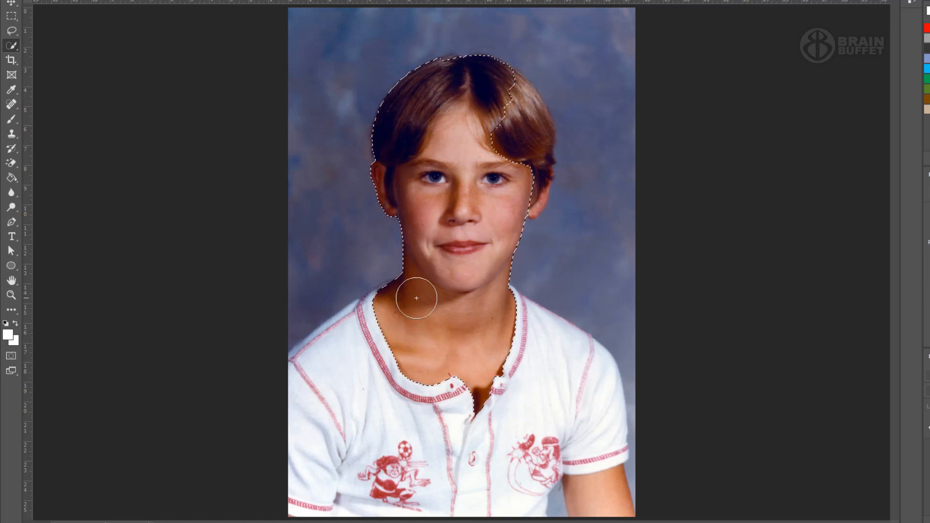
pyautogui.moveTo(403, 310)
pyautogui.mouseDown()
pyautogui.moveTo(356, 363)
pyautogui.moveTo(329, 448)
pyautogui.mouseUp()
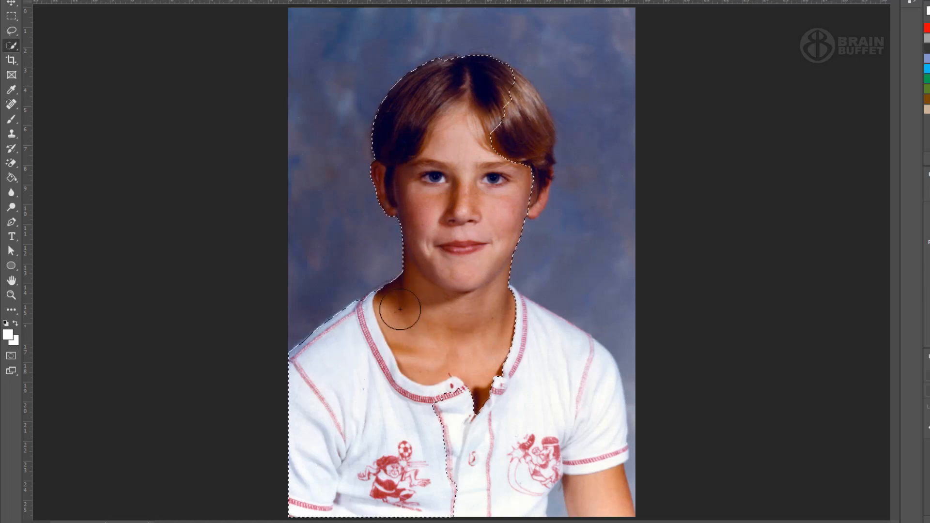
pyautogui.moveTo(499, 351); pyautogui.dragTo(583, 436)
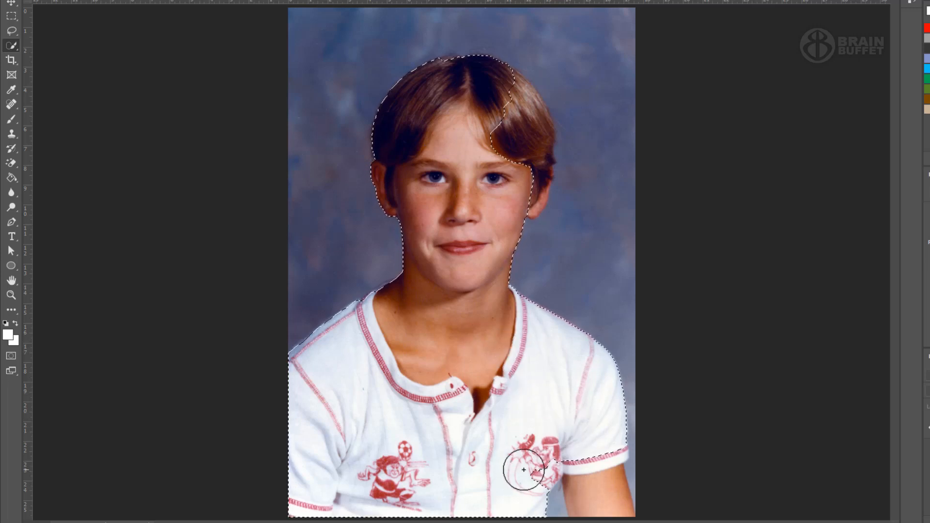
pyautogui.moveTo(539, 459); pyautogui.dragTo(546, 448)
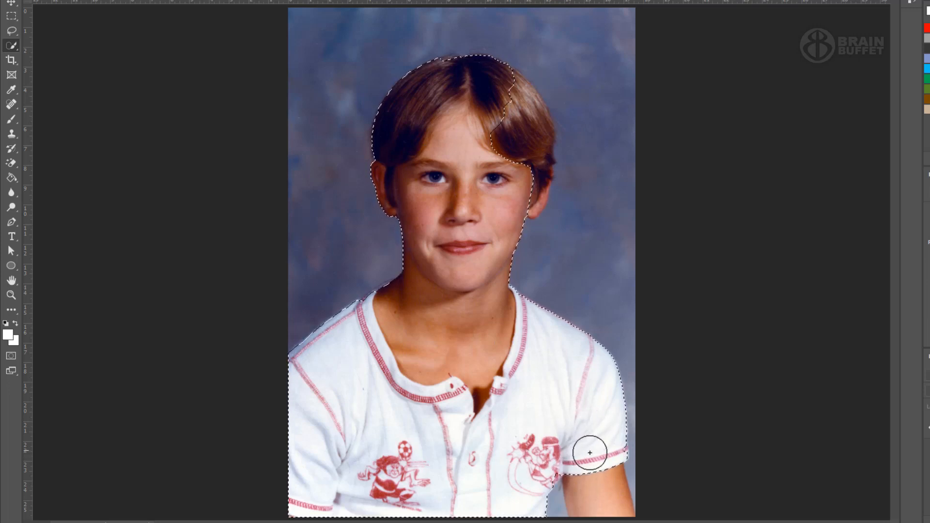
pyautogui.press('[')
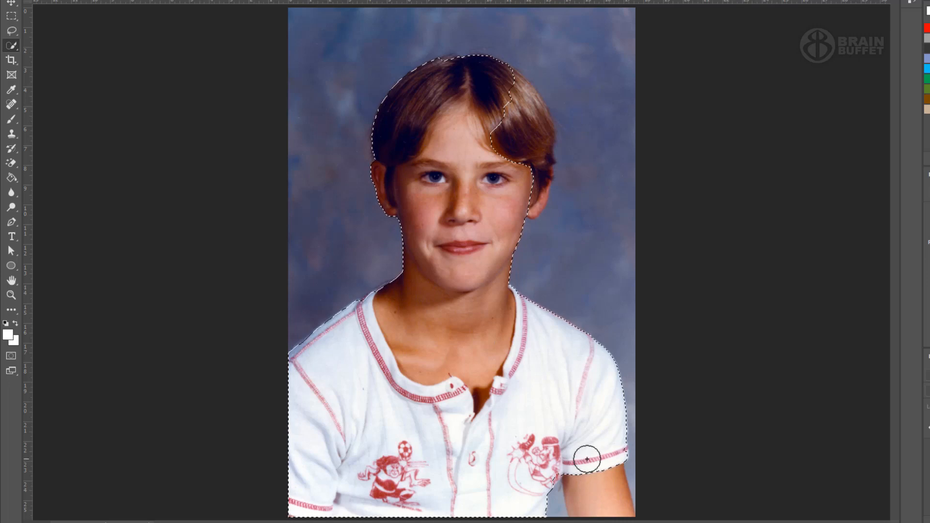
pyautogui.moveTo(588, 458); pyautogui.dragTo(606, 517)
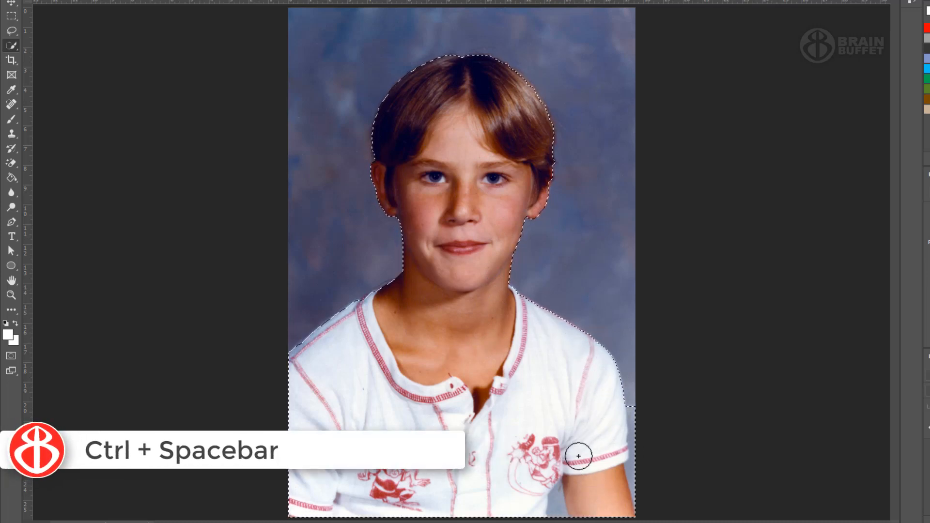
# Subtract the background beside the sleeve and between the bare arm and the shirt from the selection
pyautogui.hotkey('ctrl', 'space')
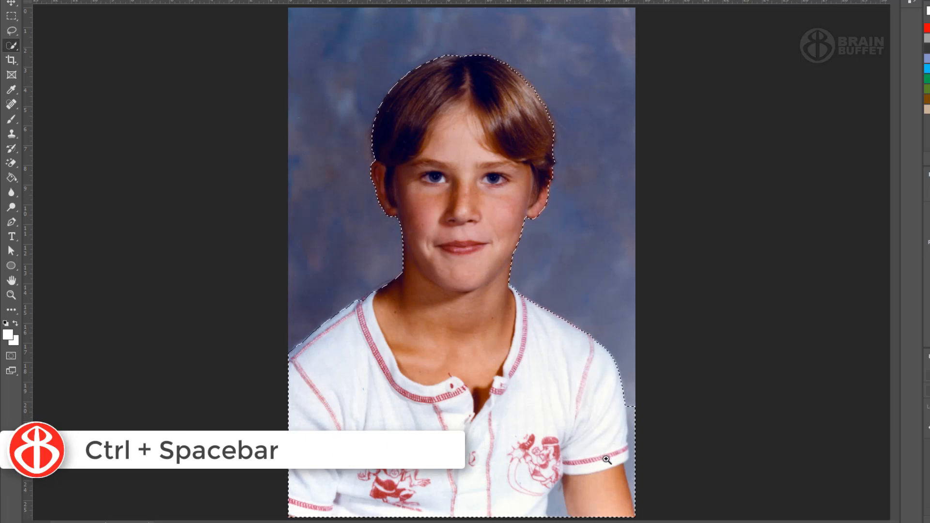
pyautogui.moveTo(614, 472); pyautogui.dragTo(627, 503)
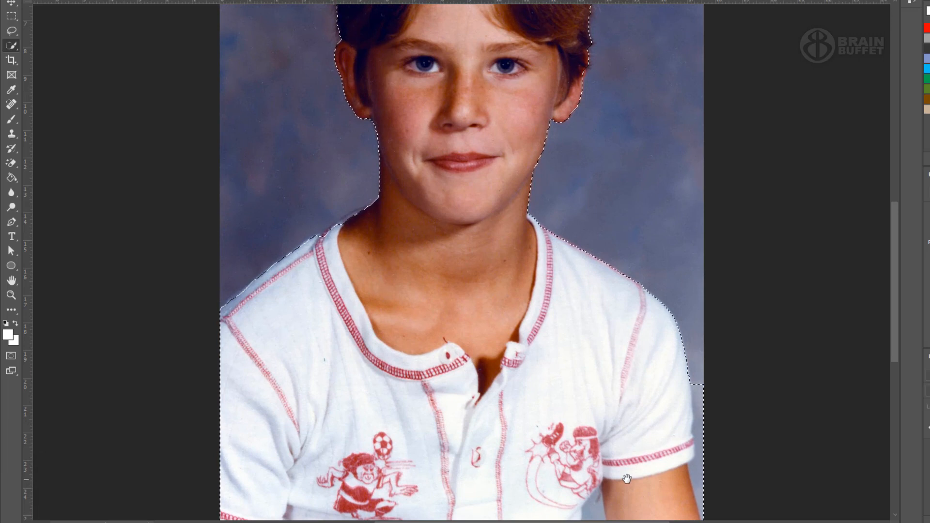
pyautogui.moveTo(590, 385); pyautogui.dragTo(524, 216)
pyautogui.moveTo(560, 311); pyautogui.dragTo(532, 365)
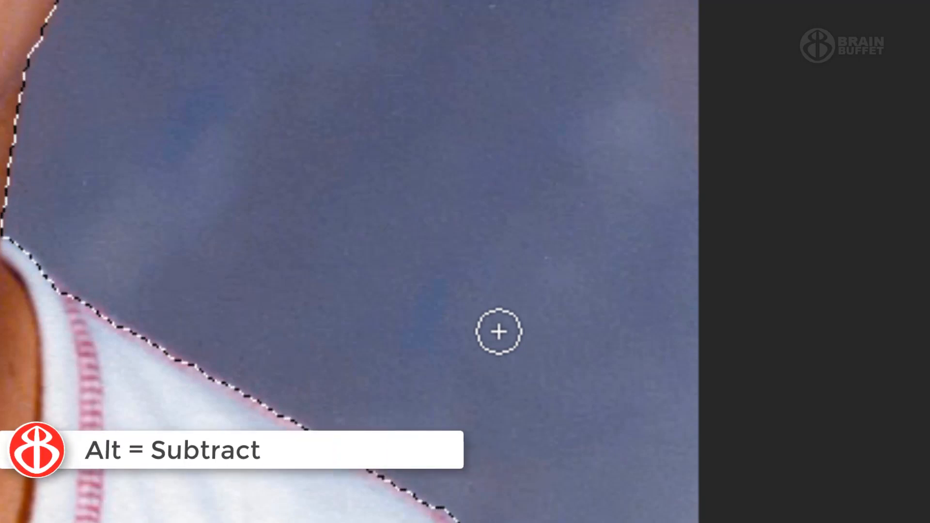
pyautogui.press('alt')
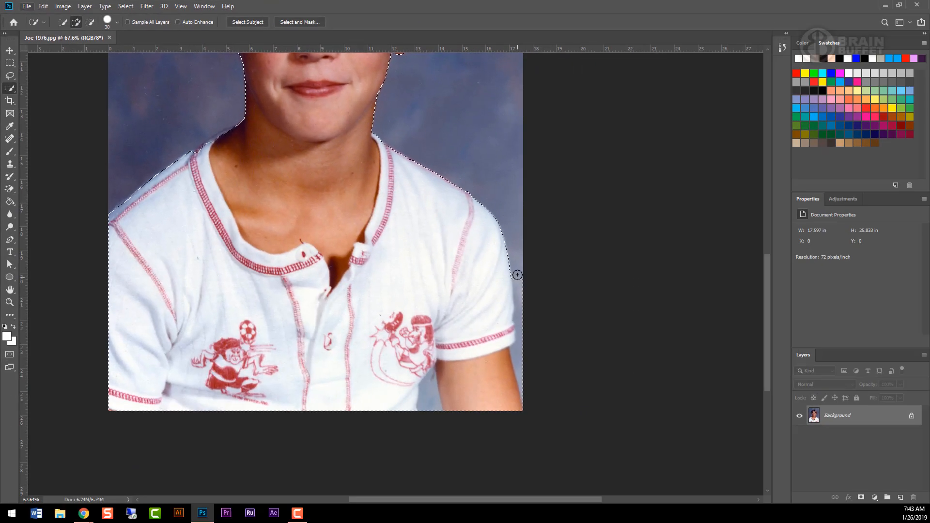
pyautogui.press('alt')
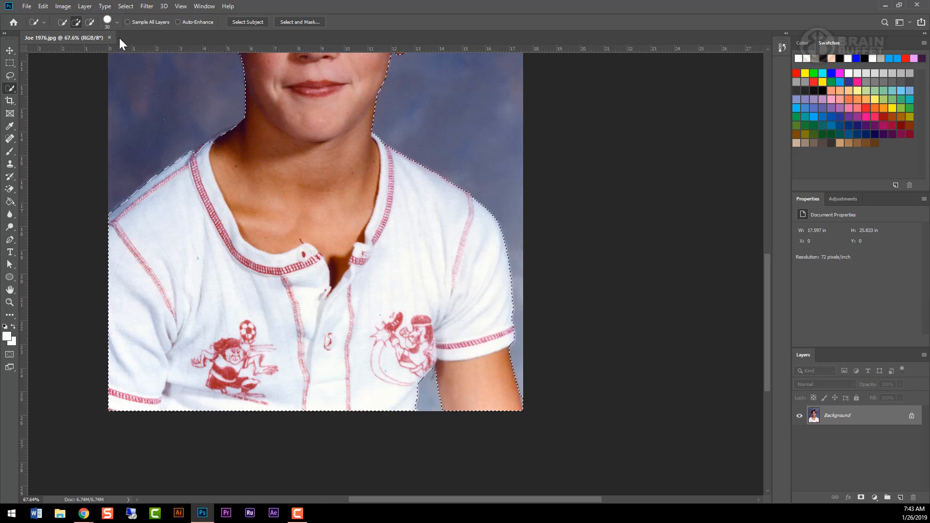
# Try adding a patch of background between the neck and the shoulder to the selection, and subtract it again
pyautogui.click(90, 21)
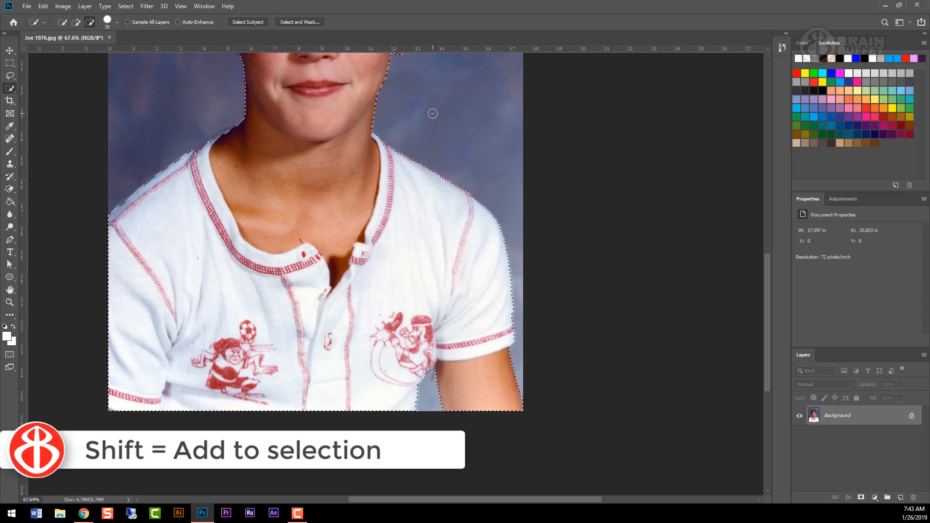
pyautogui.press('shift')
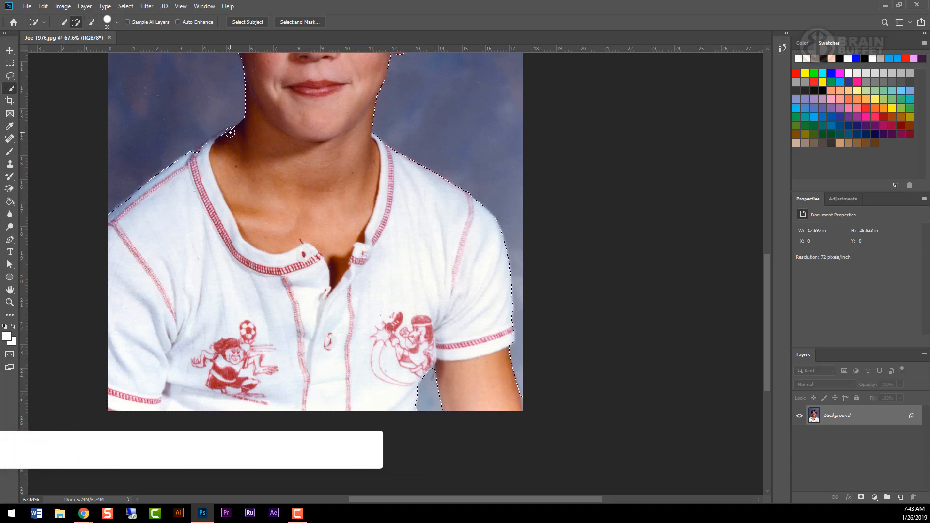
pyautogui.moveTo(230, 134); pyautogui.dragTo(210, 139)
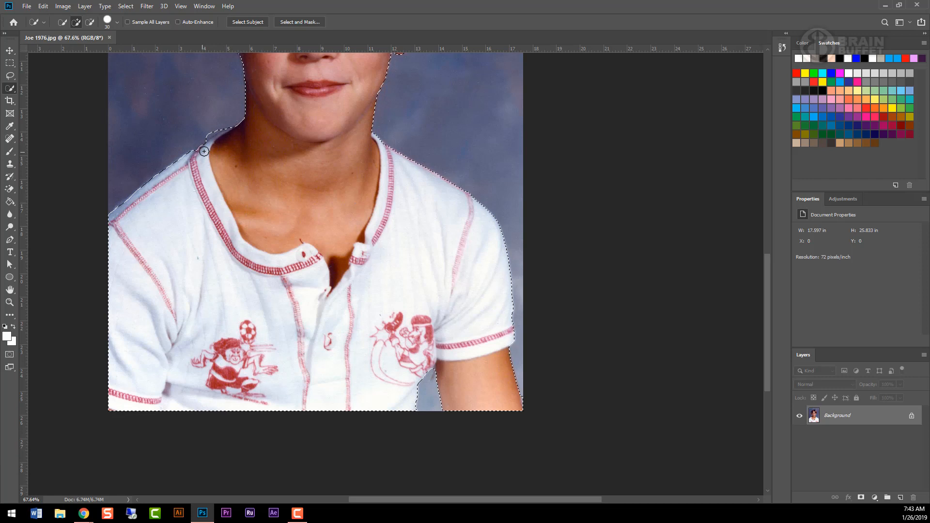
pyautogui.press('alt')
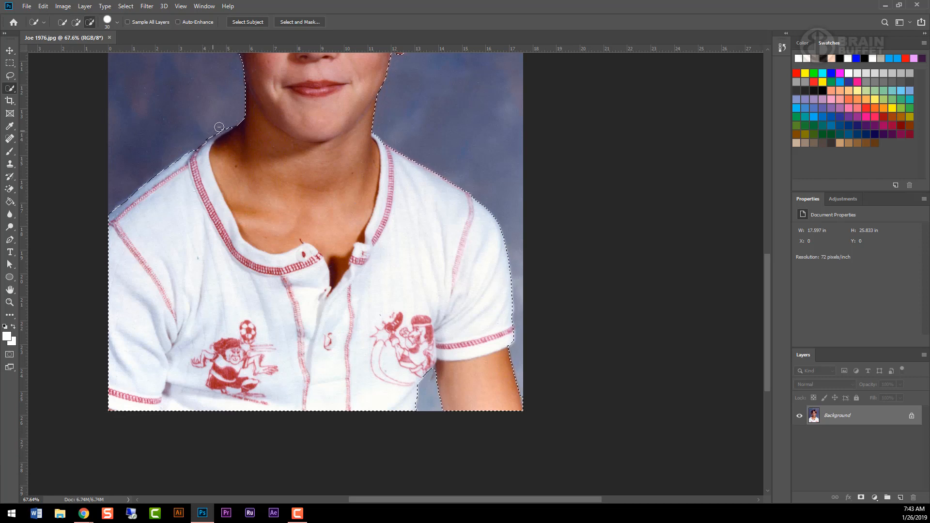
# Open the boy's selection in Select and Mask with a 0.2 px feather and the On Layers view
pyautogui.scroll(5, 234, 97)
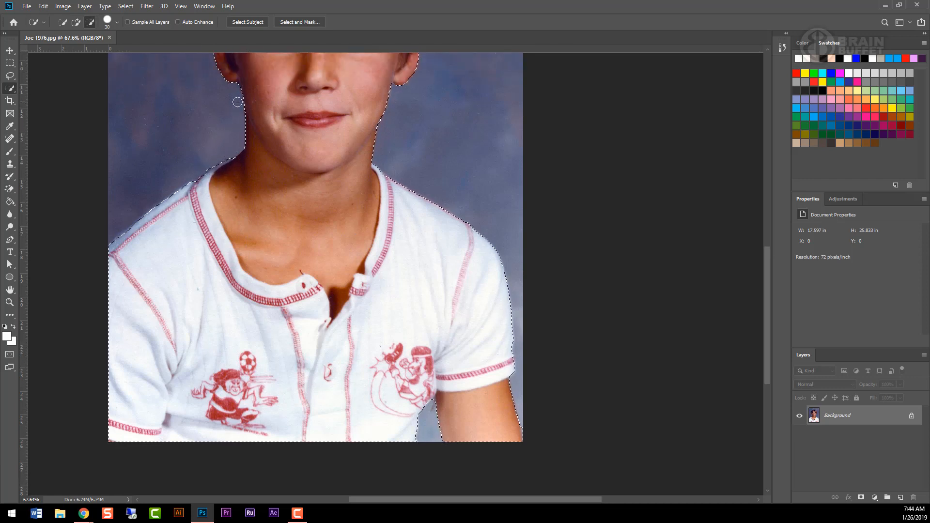
pyautogui.scroll(2, 237, 102)
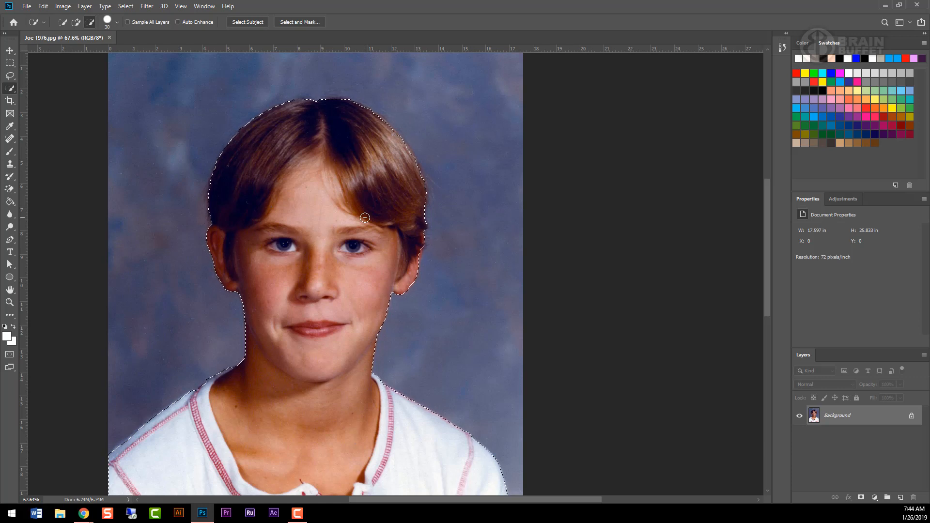
pyautogui.hotkey('ctrl', '0')
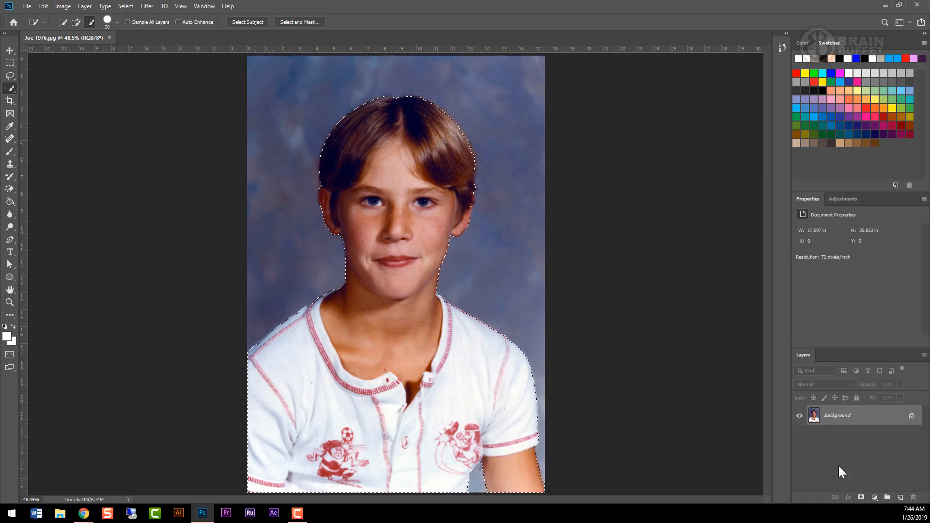
pyautogui.click(862, 497)
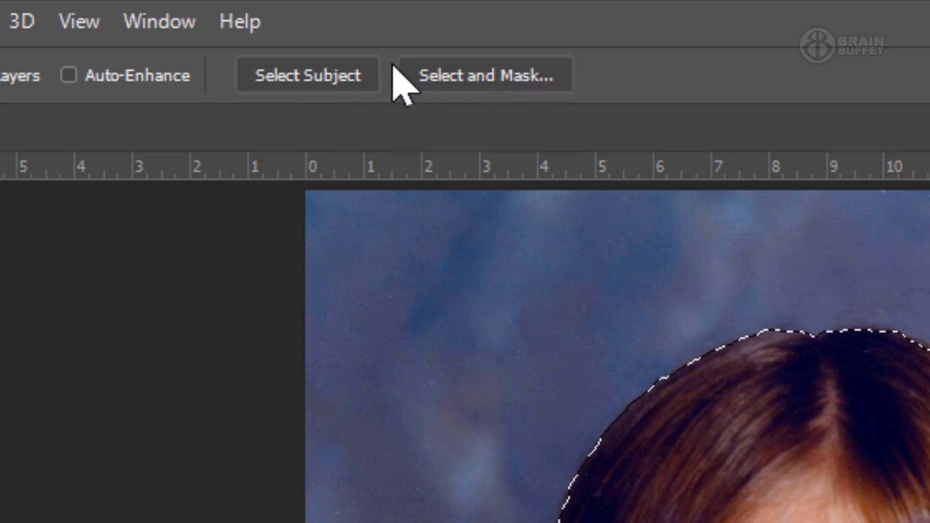
pyautogui.click(504, 78)
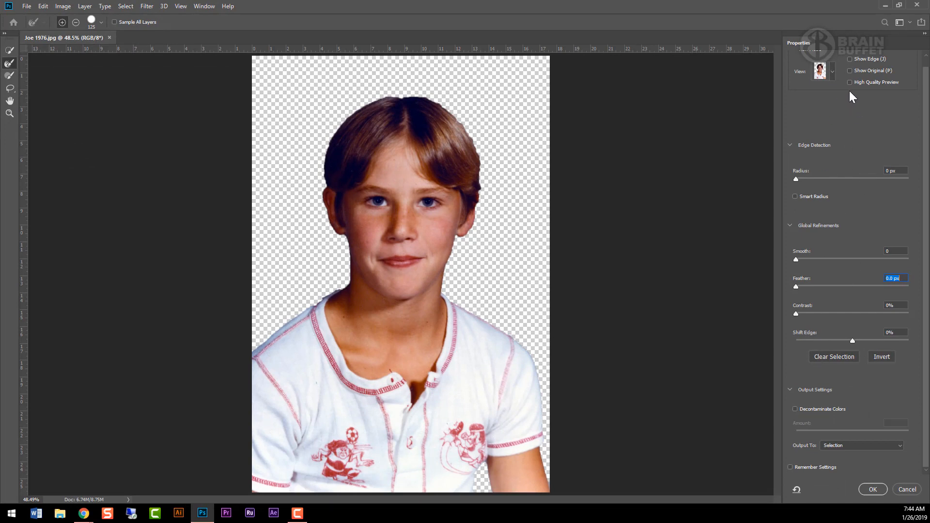
pyautogui.scroll(2, 849, 92)
pyautogui.click(833, 82)
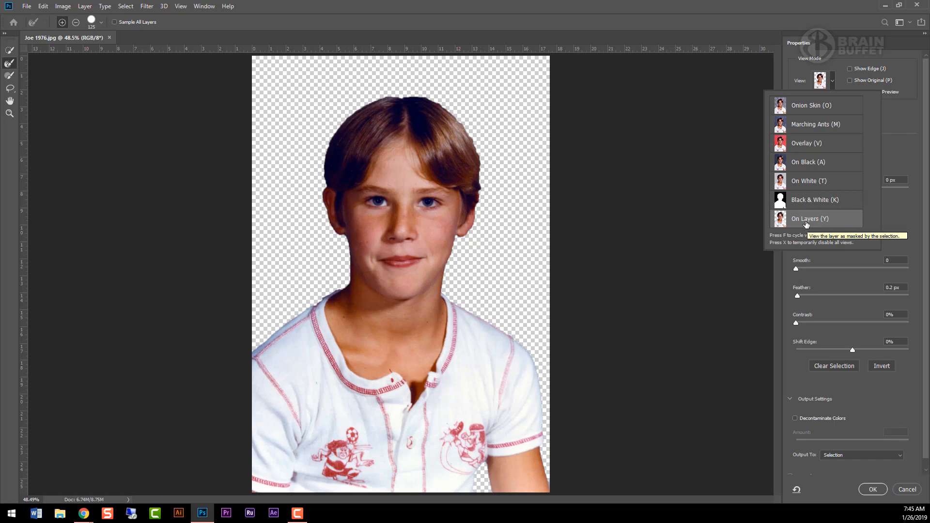
pyautogui.click(835, 55)
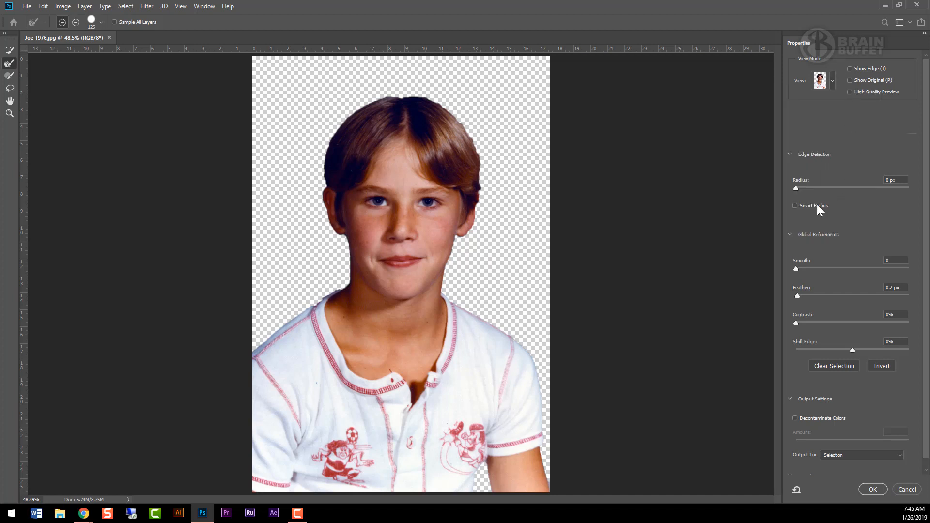
# Set the selection's Smooth value to 9 and its Feather to 4.1 px, trying out a much stronger feather in between
pyautogui.moveTo(796, 268); pyautogui.dragTo(815, 296)
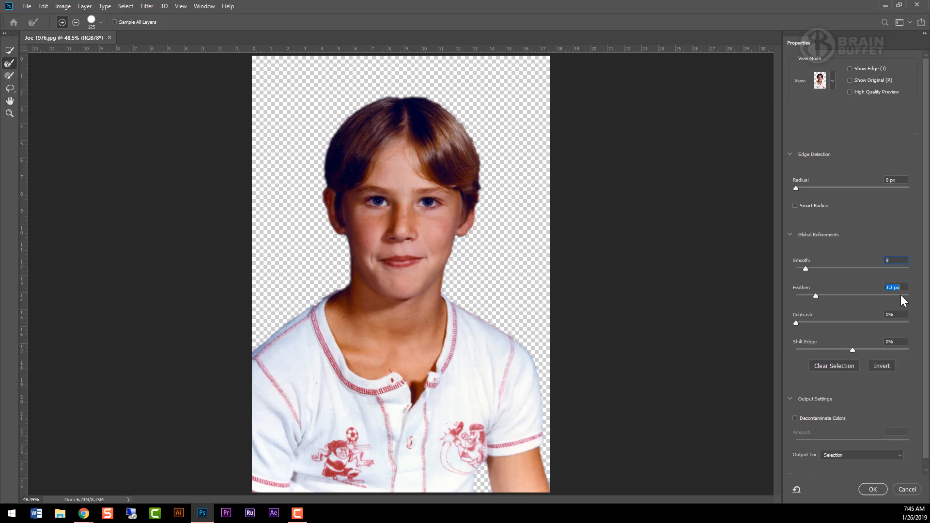
pyautogui.moveTo(901, 295); pyautogui.dragTo(850, 301)
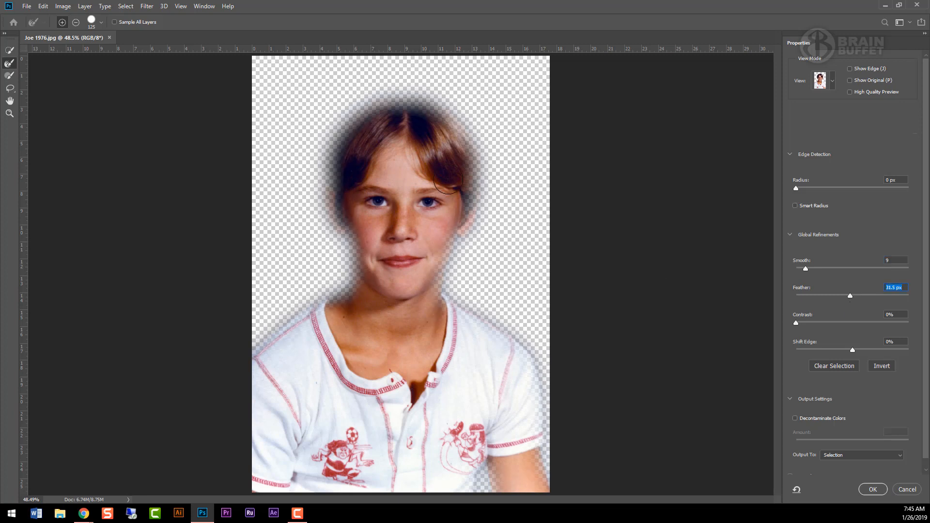
pyautogui.moveTo(848, 295); pyautogui.dragTo(821, 297)
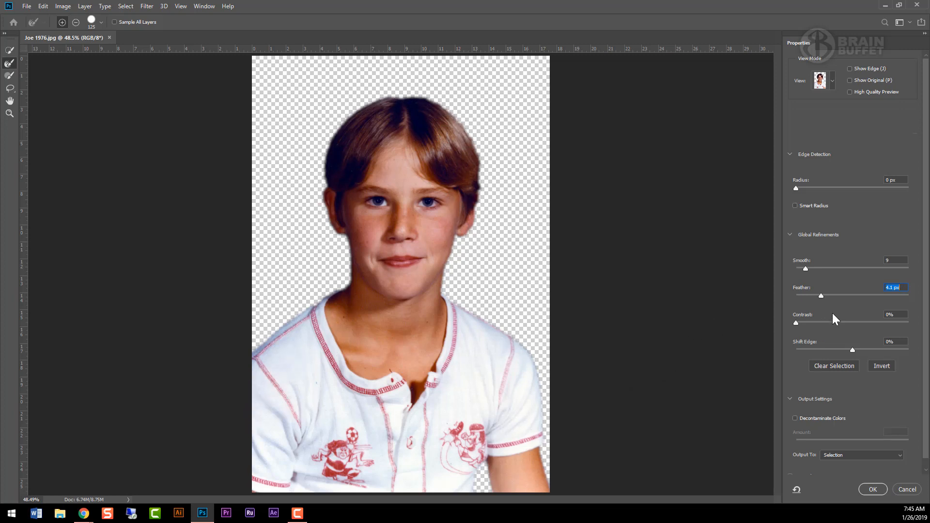
# Try shifting the selection edge inward and outward, and reset Shift Edge to 0%
pyautogui.scroll(-1, 836, 338)
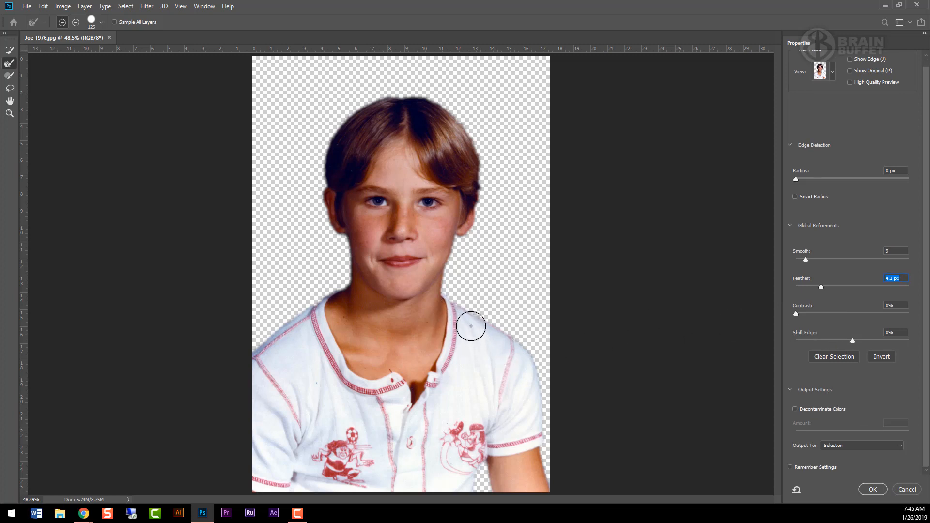
pyautogui.moveTo(854, 342); pyautogui.dragTo(799, 339)
pyautogui.moveTo(877, 339); pyautogui.dragTo(852, 356)
pyautogui.write('0')
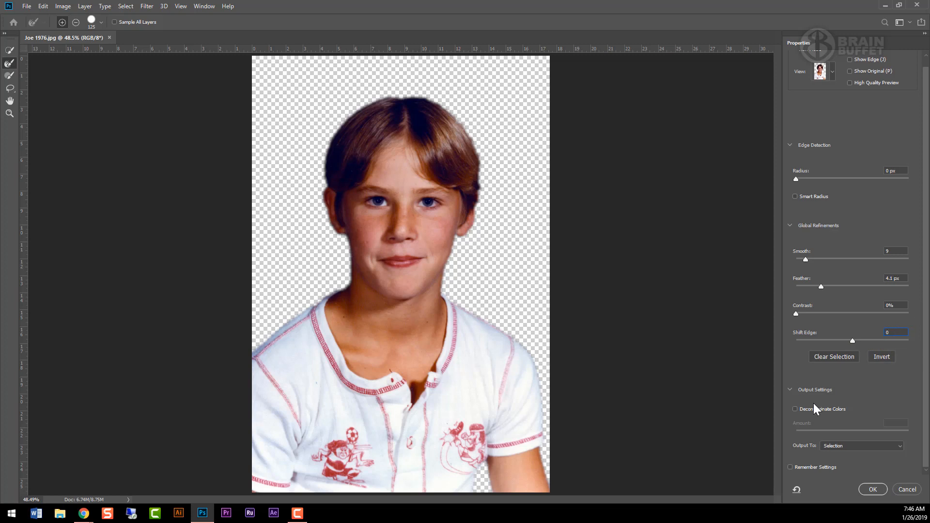
# Try Decontaminate Colors on the cutout and turn the option off again
pyautogui.click(794, 409)
pyautogui.click(795, 409)
pyautogui.click(795, 409)
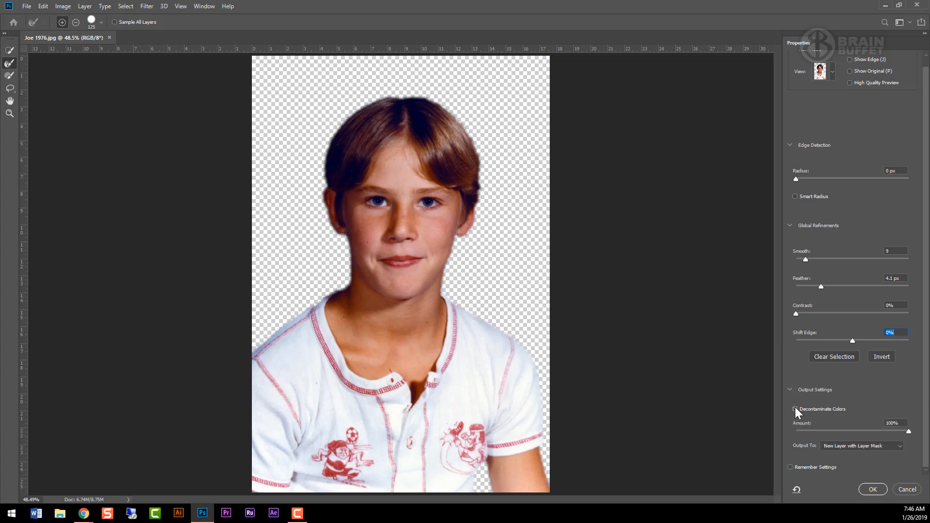
pyautogui.click(795, 409)
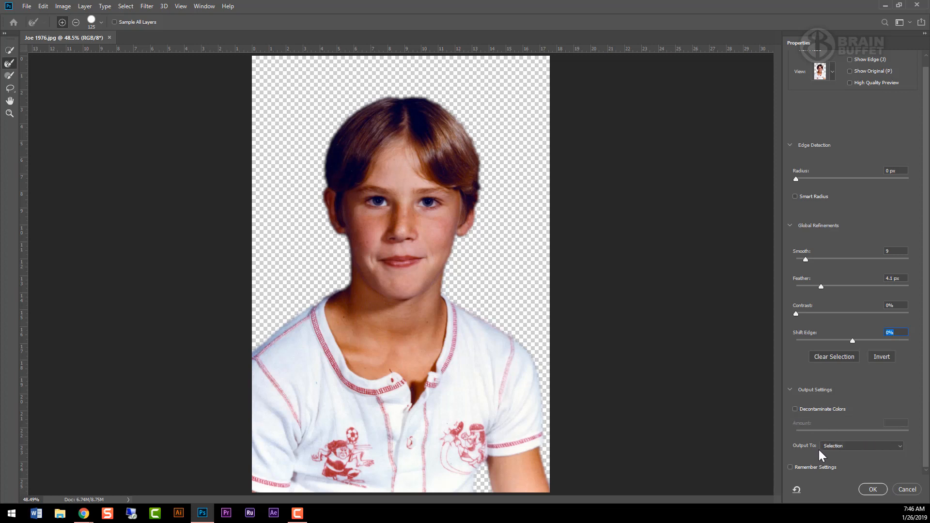
# Set the output of the refined selection to Layer Mask instead of New Layer and apply it
pyautogui.click(834, 448)
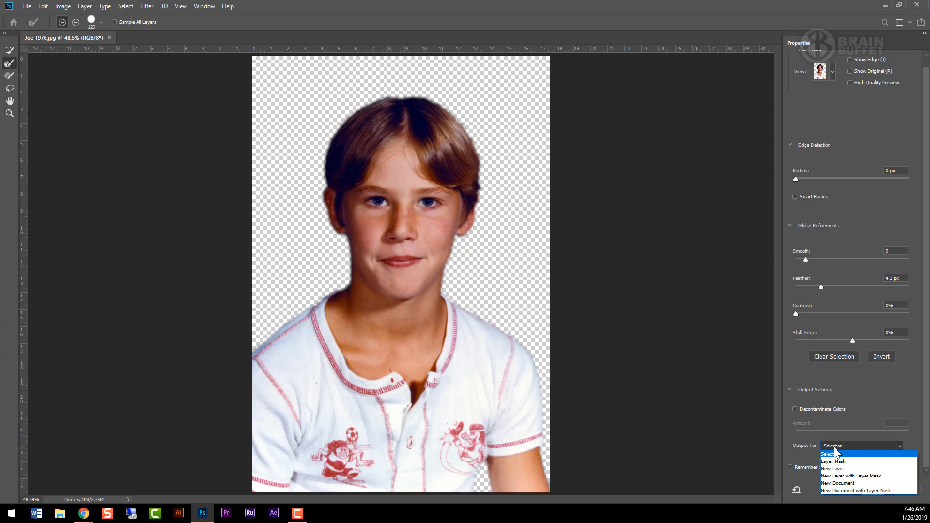
pyautogui.click(850, 469)
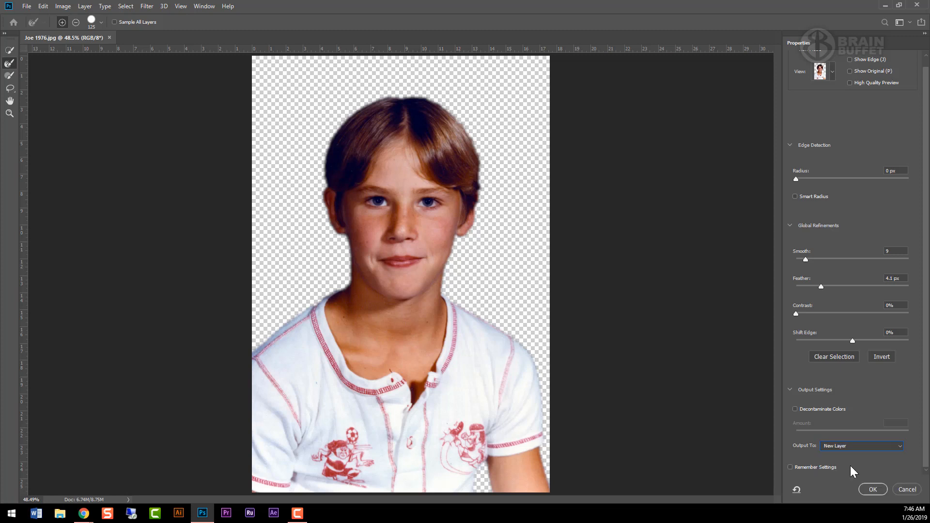
pyautogui.click(848, 446)
pyautogui.click(847, 461)
pyautogui.click(873, 489)
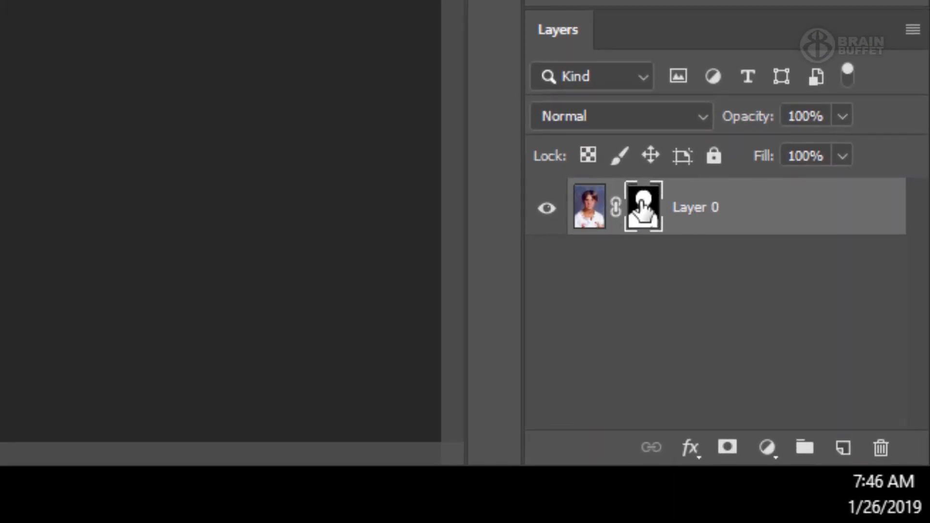
# Add a gradient fill layer with the Violet, Orange preset in linear style at 90° and place it beneath the boy's layer
pyautogui.click(590, 207)
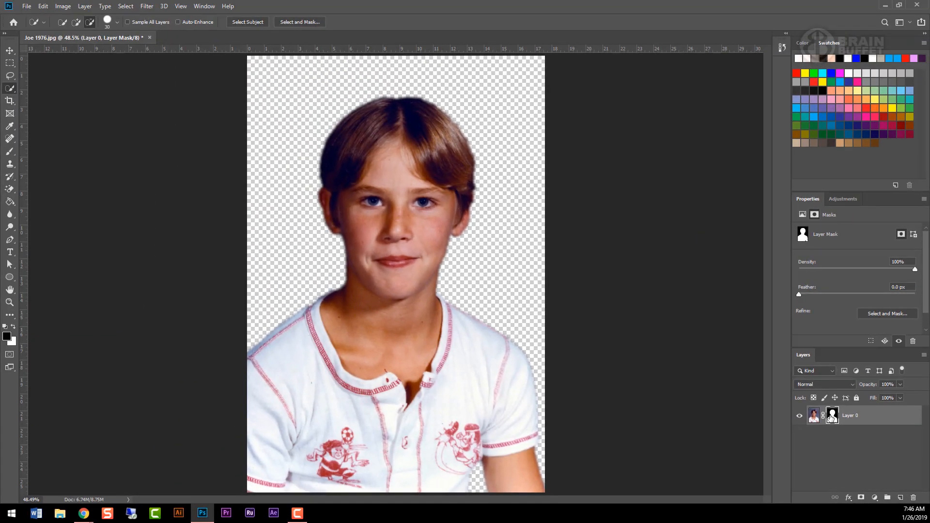
pyautogui.click(668, 245)
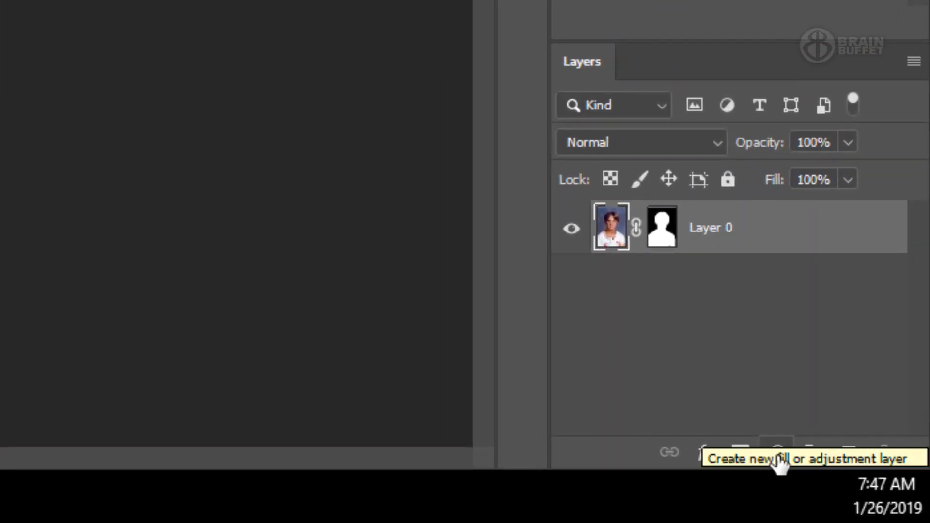
pyautogui.click(778, 455)
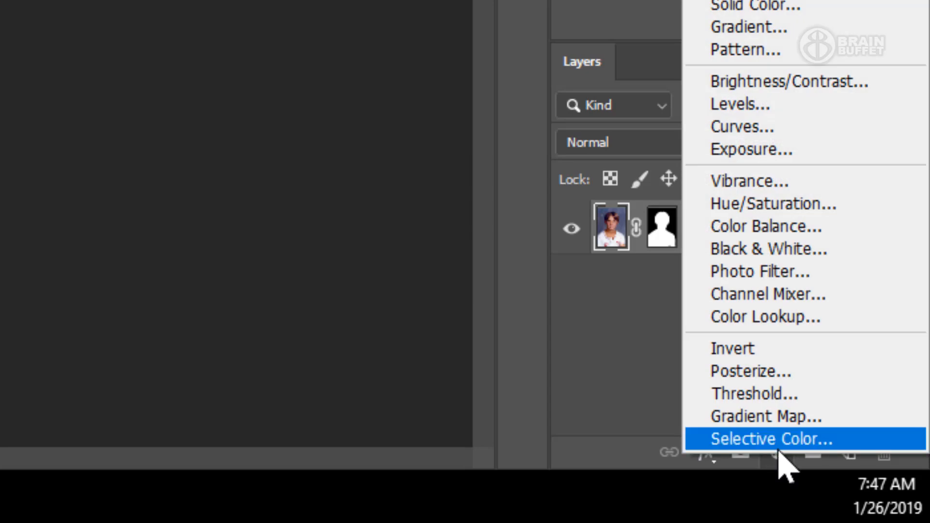
pyautogui.click(759, 33)
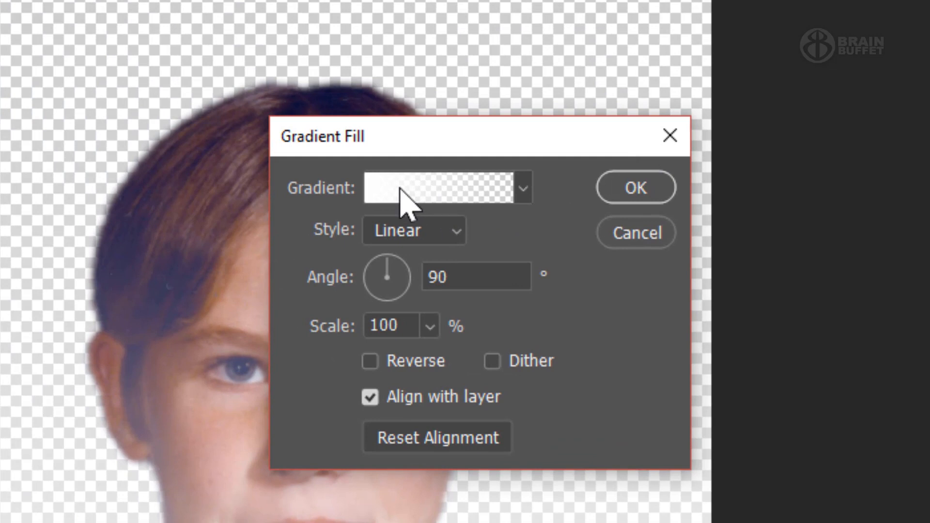
pyautogui.click(414, 199)
pyautogui.click(394, 122)
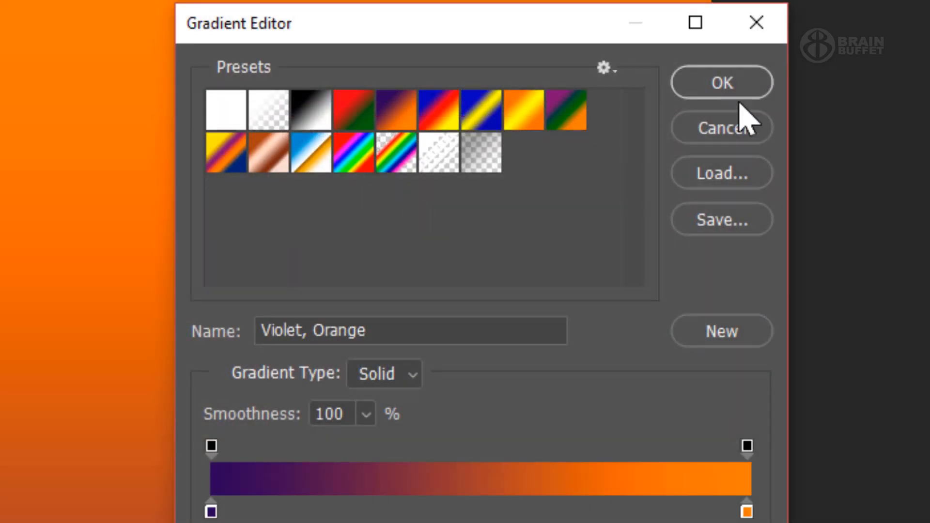
pyautogui.click(712, 82)
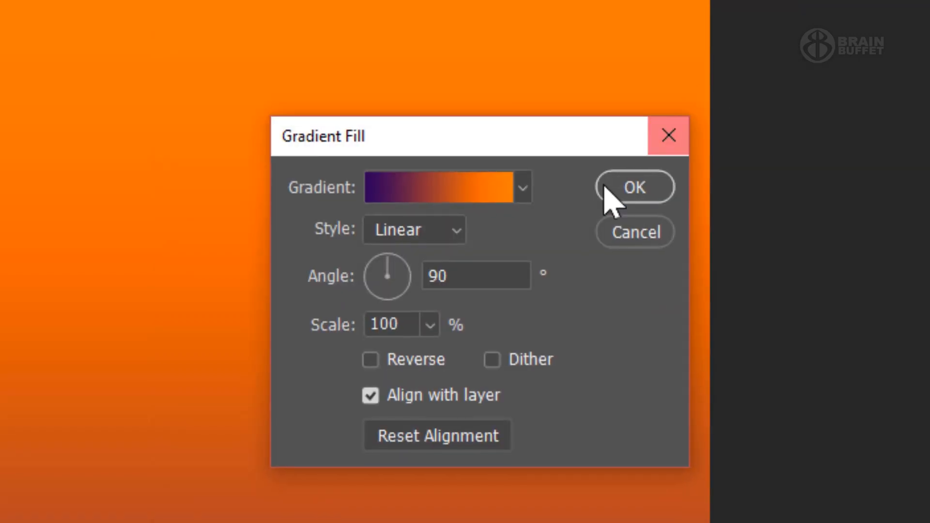
pyautogui.click(610, 187)
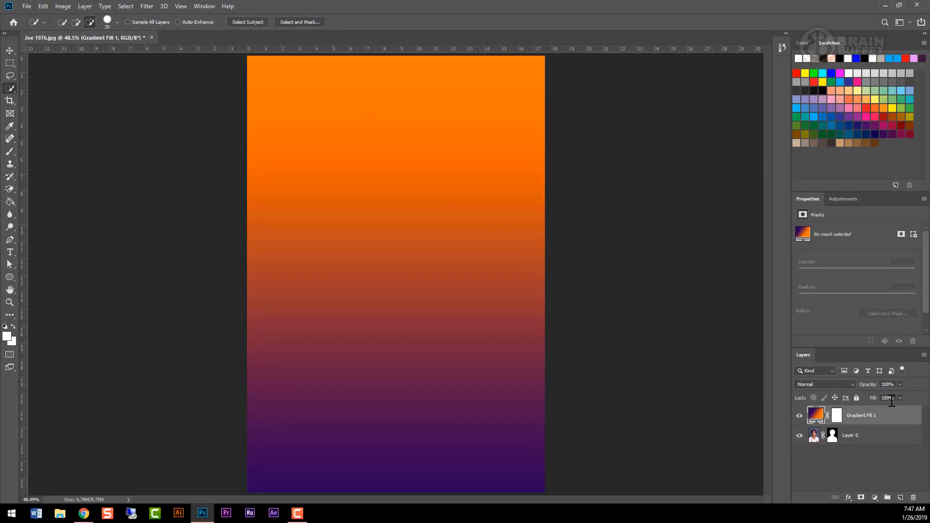
pyautogui.moveTo(862, 419); pyautogui.dragTo(867, 452)
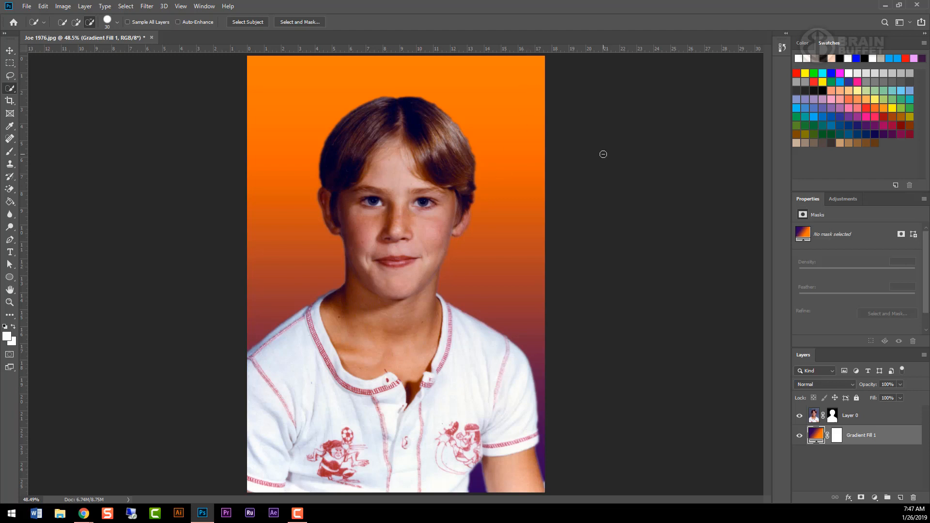
# Save the portrait as Joe 1976.psd in the Dockery project's Photoshop files folder
pyautogui.click(27, 6)
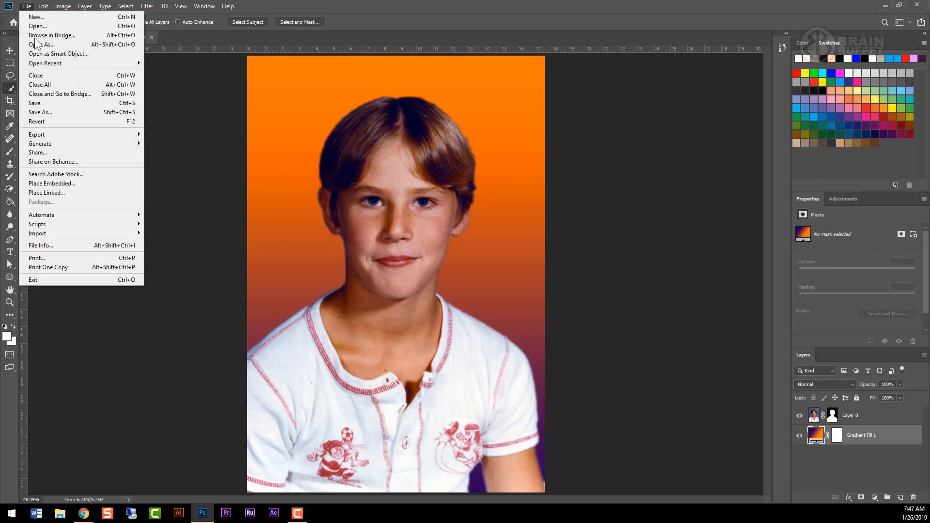
pyautogui.click(41, 112)
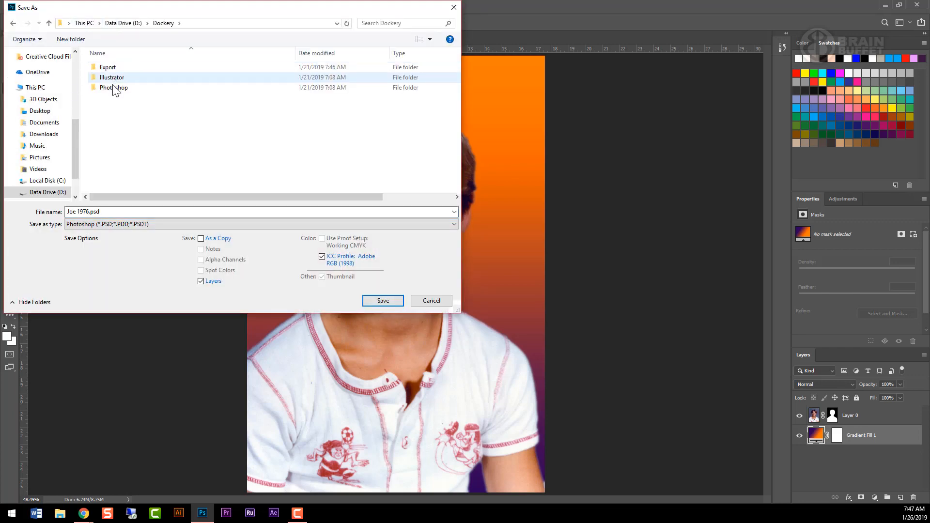
pyautogui.doubleClick(115, 88)
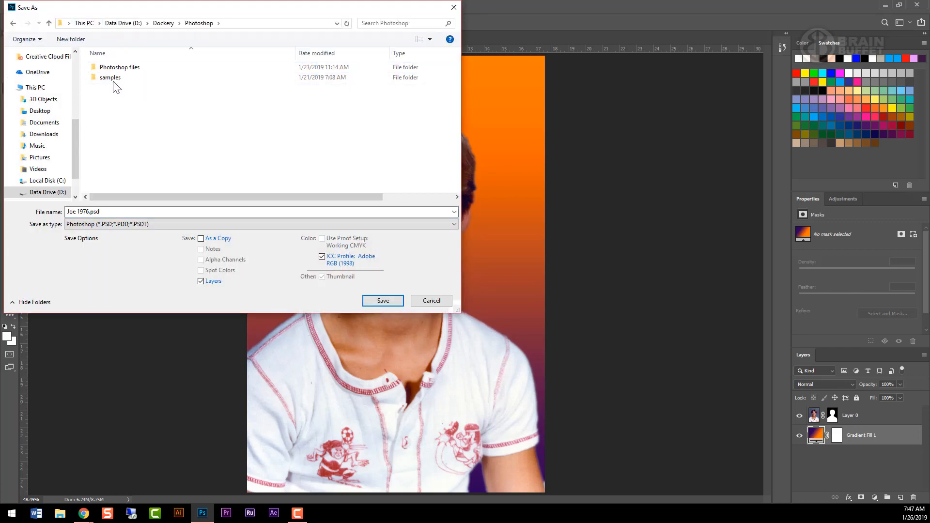
pyautogui.doubleClick(117, 68)
pyautogui.click(77, 212)
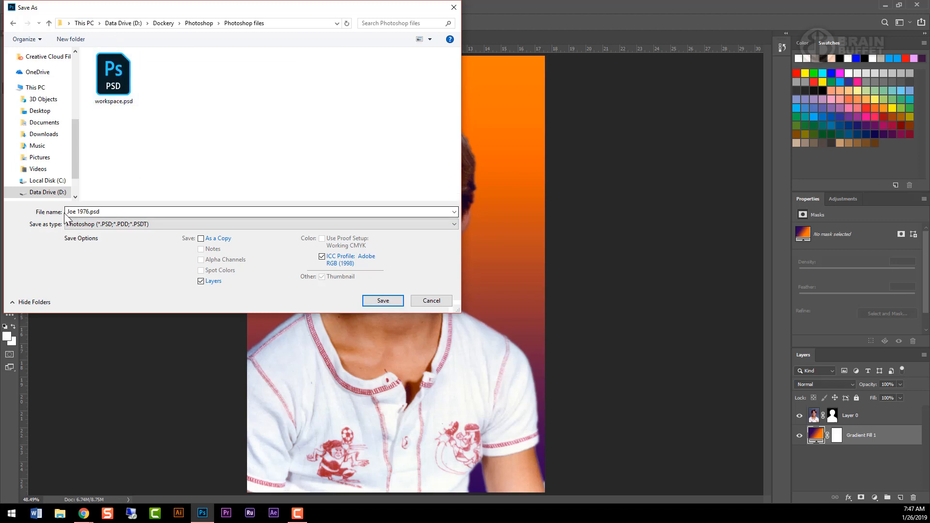
pyautogui.click(382, 301)
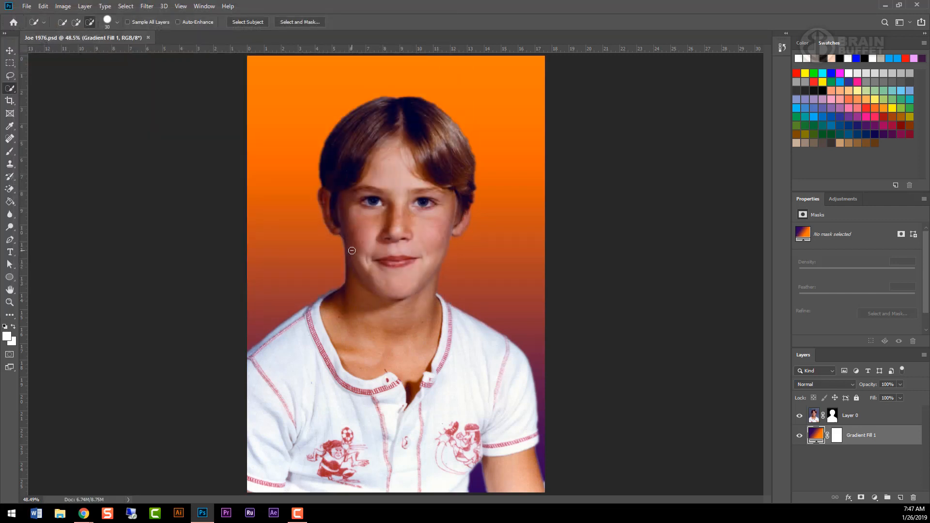
# Save a second version named 06-Joe 1976.psd in the Dockery project's Export folder
pyautogui.click(24, 8)
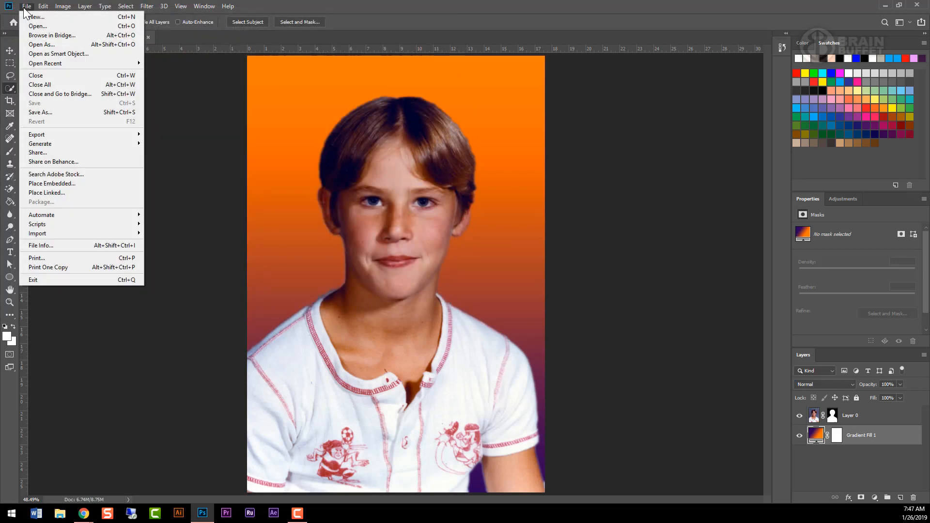
pyautogui.click(53, 112)
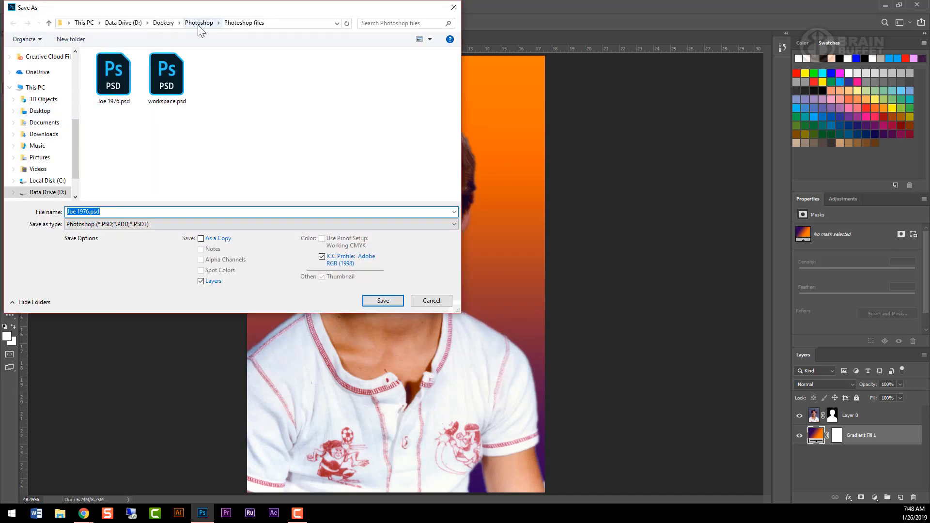
pyautogui.click(169, 24)
pyautogui.doubleClick(117, 66)
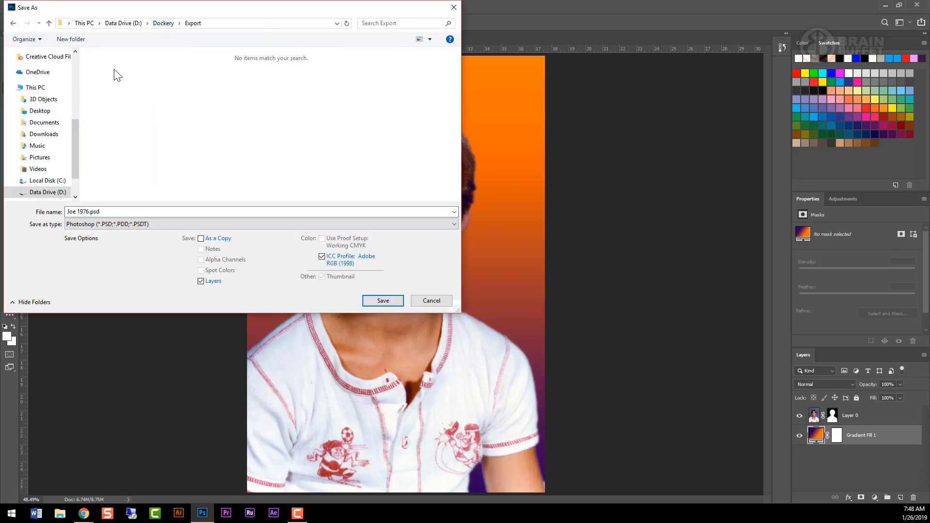
pyautogui.click(68, 212)
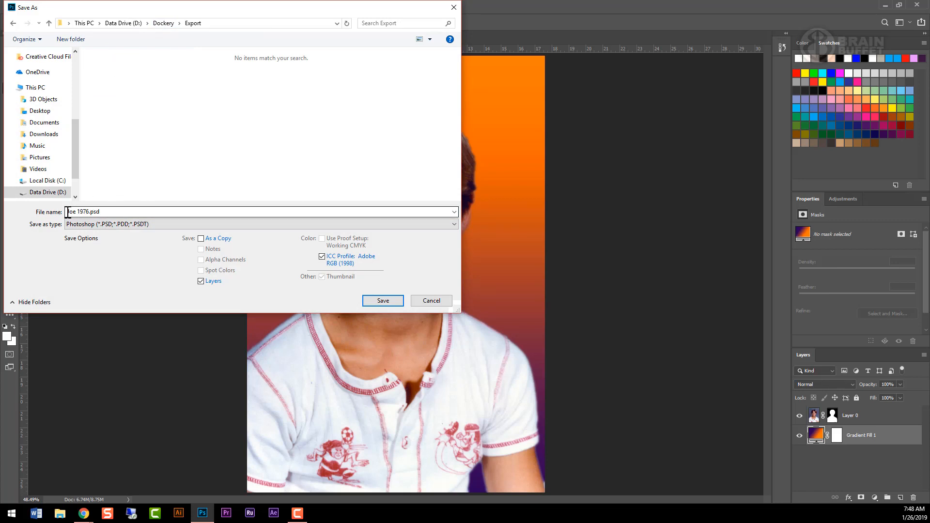
pyautogui.click(68, 212)
pyautogui.click(69, 211)
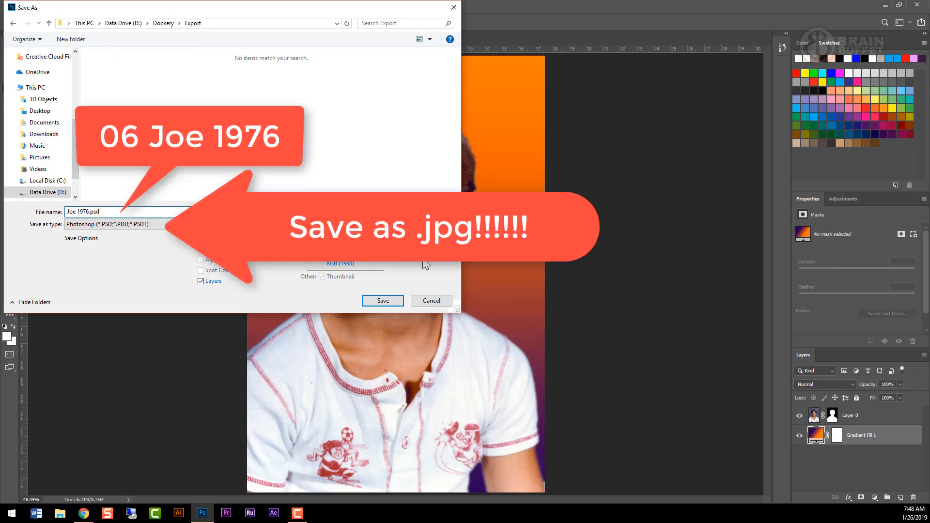
pyautogui.write('06-')
pyautogui.click(385, 301)
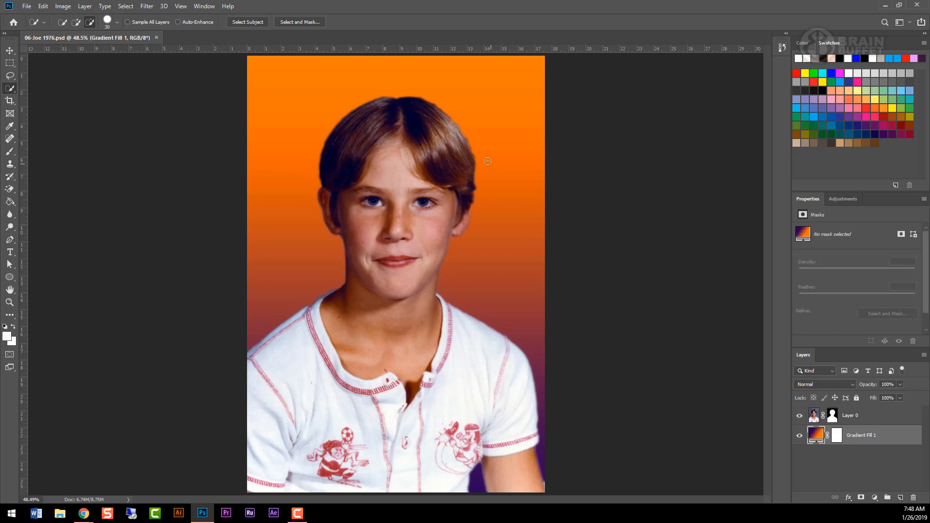
# Open the high school portrait Joe HS.jpg from the Downloads folder
pyautogui.click(27, 7)
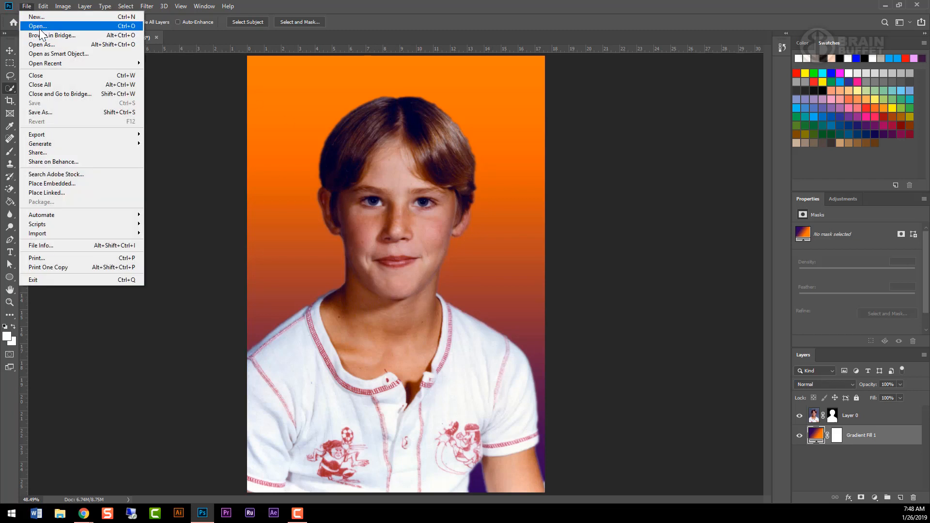
pyautogui.click(38, 26)
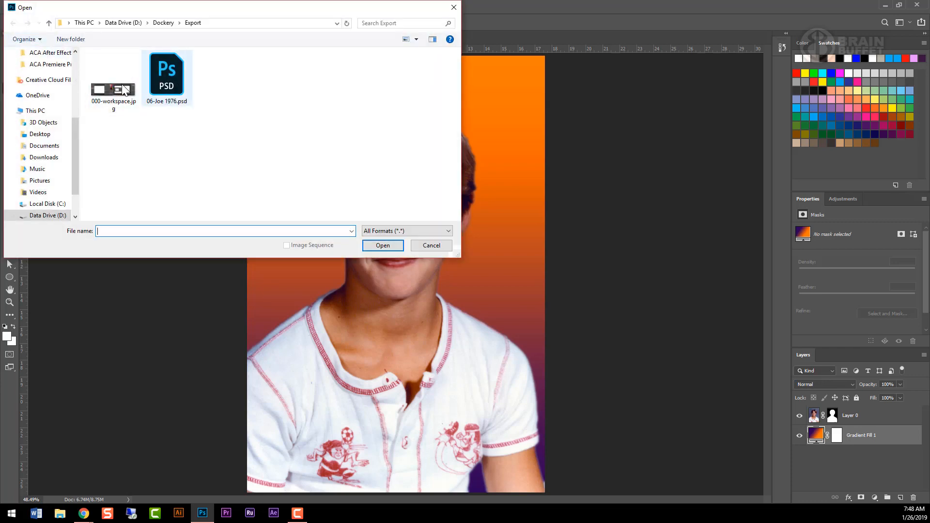
pyautogui.click(44, 157)
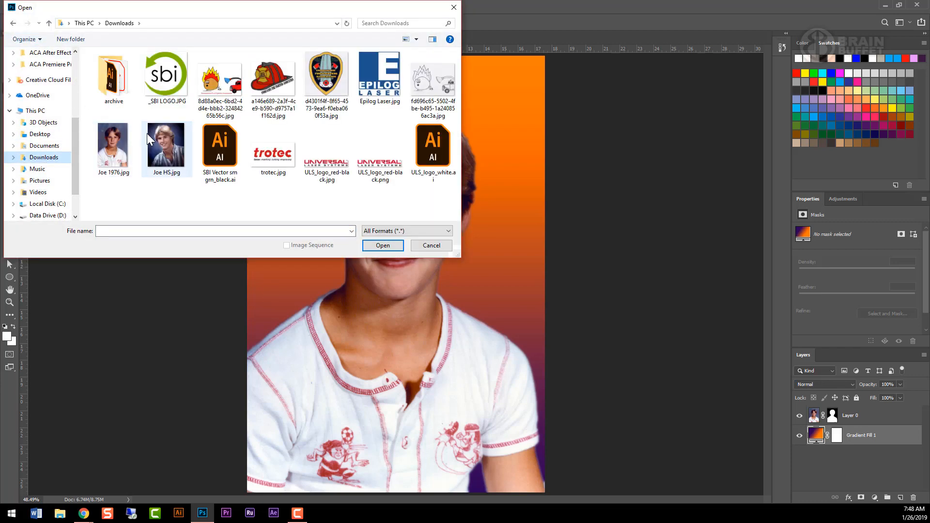
pyautogui.doubleClick(165, 146)
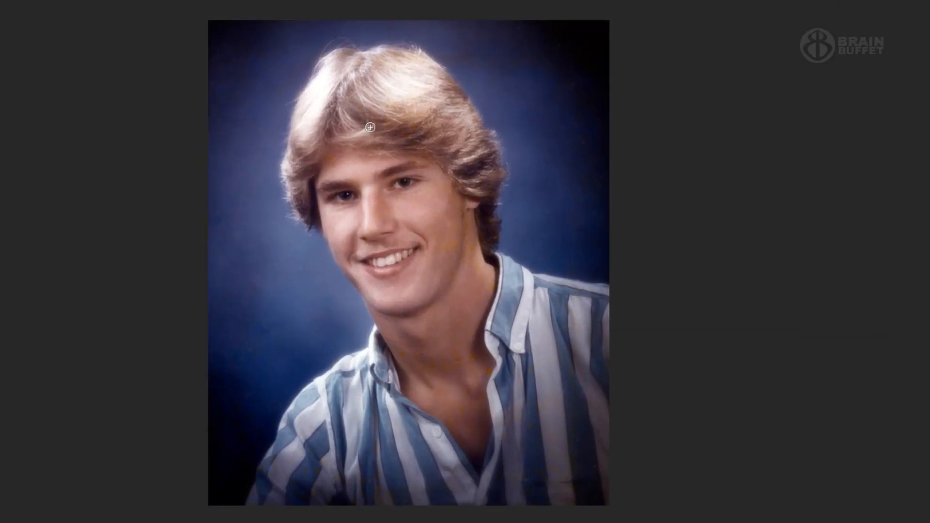
# Select the young man's hair, face, neck and striped shirt with the Quick Selection tool, including the hair on both sides
pyautogui.moveTo(359, 94)
pyautogui.mouseDown()
pyautogui.moveTo(451, 291)
pyautogui.moveTo(489, 432)
pyautogui.moveTo(438, 364)
pyautogui.moveTo(299, 504)
pyautogui.moveTo(321, 406)
pyautogui.moveTo(406, 419)
pyautogui.moveTo(488, 335)
pyautogui.moveTo(636, 399)
pyautogui.mouseUp()
pyautogui.moveTo(494, 278)
pyautogui.mouseDown()
pyautogui.moveTo(451, 164)
pyautogui.moveTo(420, 105)
pyautogui.moveTo(446, 108)
pyautogui.mouseUp()
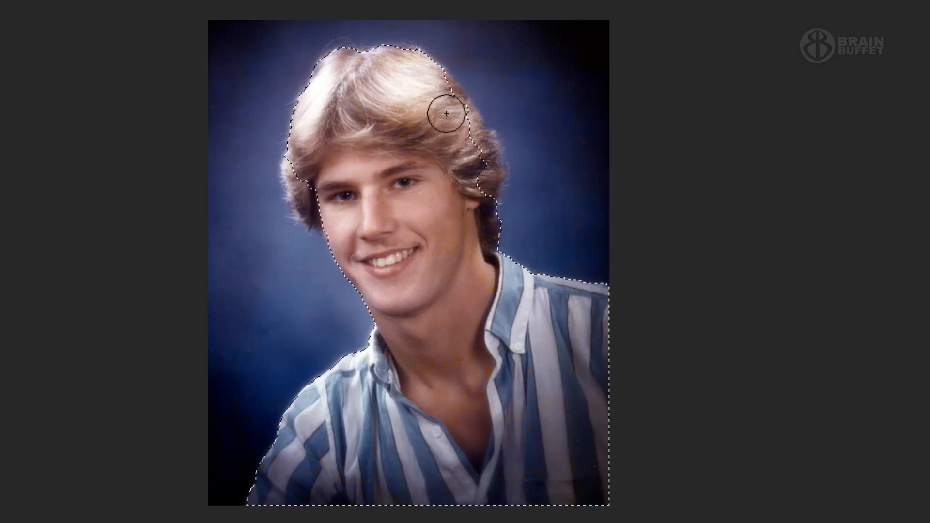
pyautogui.moveTo(305, 171); pyautogui.dragTo(310, 204)
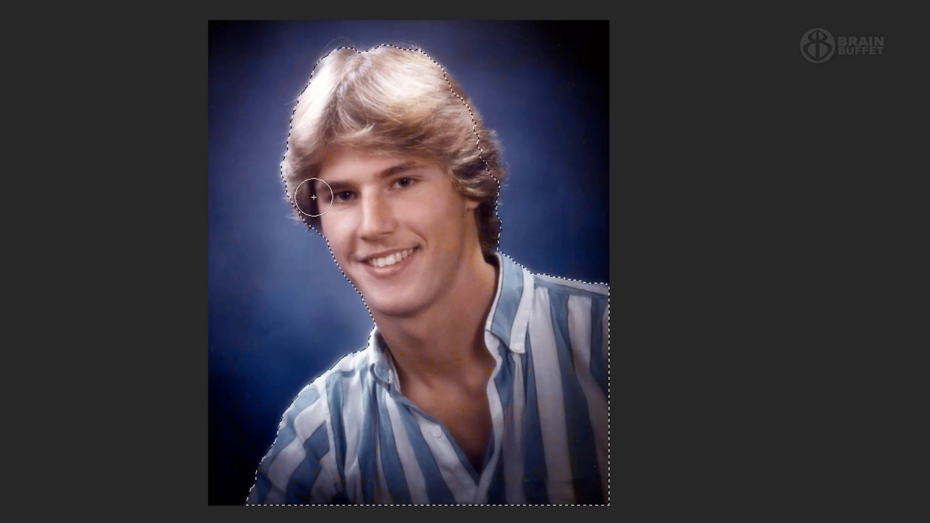
pyautogui.moveTo(460, 131); pyautogui.dragTo(477, 175)
# Bring the selection into Select and Mask and set its feather to 3.5 px
pyautogui.scroll(2, 386, 116)
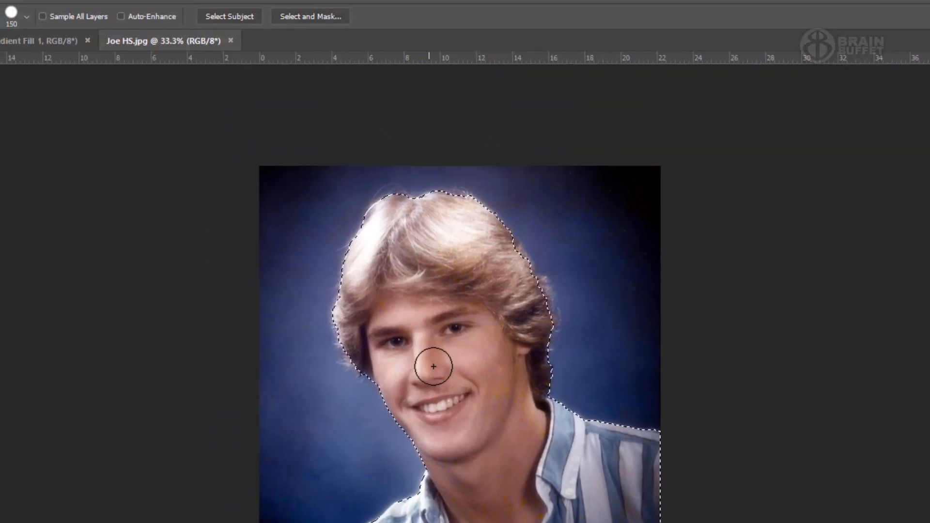
pyautogui.click(318, 34)
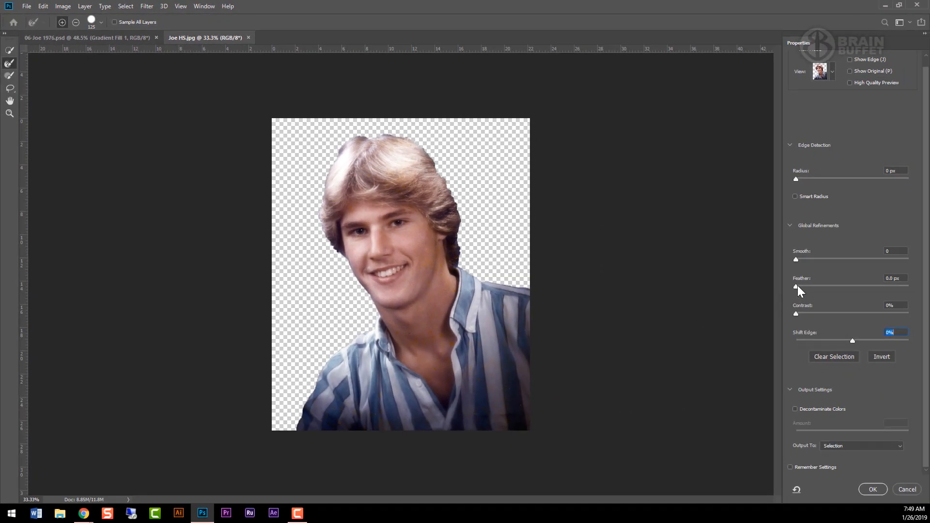
pyautogui.moveTo(797, 286)
pyautogui.mouseDown()
pyautogui.moveTo(833, 287)
pyautogui.moveTo(800, 287)
pyautogui.mouseUp()
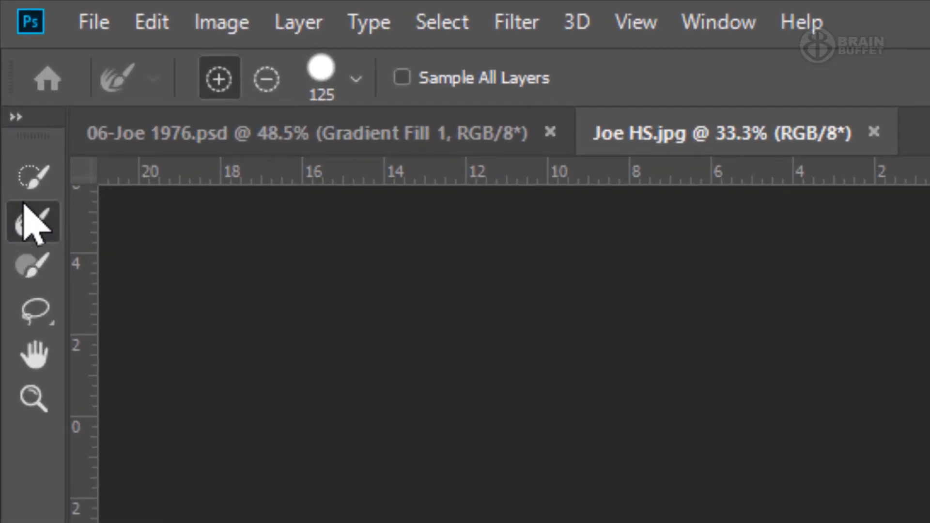
# Refine the outline of the hair all around the head with the Refine Edge Brush at size 100
pyautogui.click(33, 173)
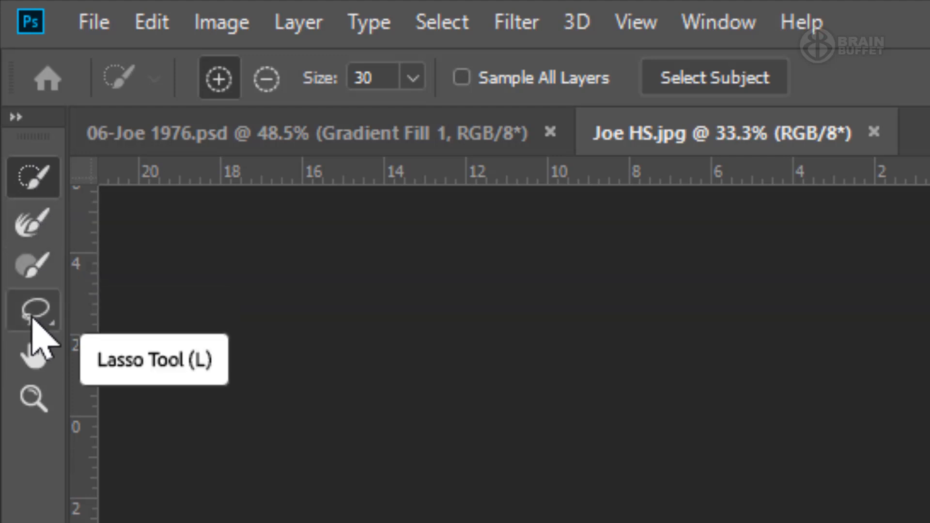
pyautogui.click(36, 221)
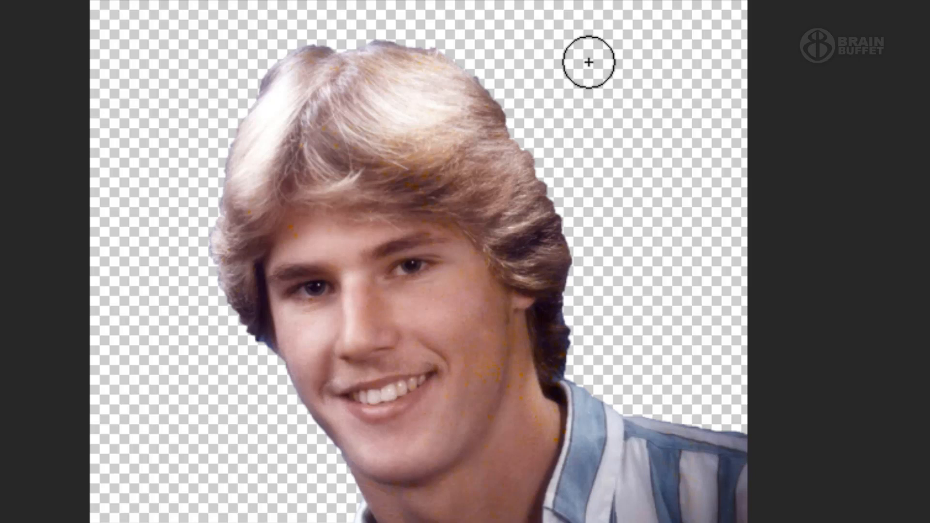
pyautogui.press('[')
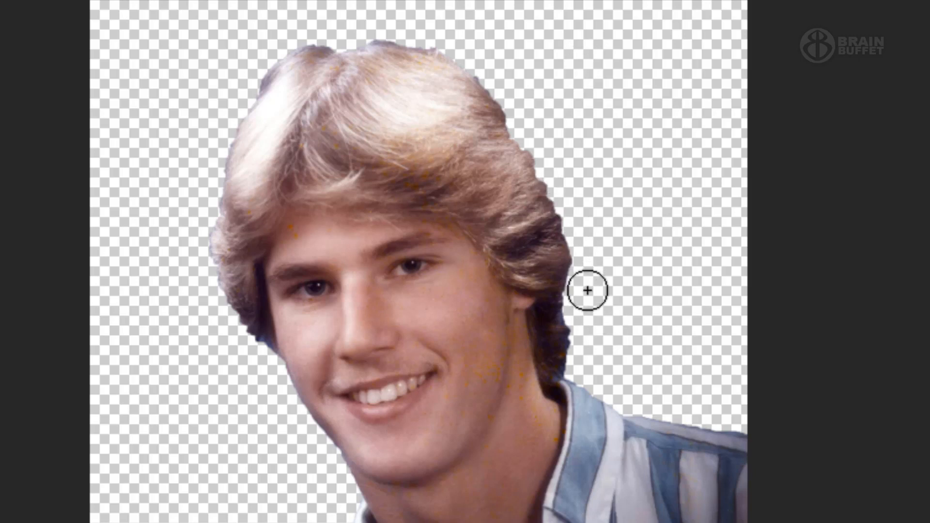
pyautogui.moveTo(583, 347)
pyautogui.mouseDown()
pyautogui.moveTo(583, 363)
pyautogui.moveTo(582, 341)
pyautogui.mouseUp()
pyautogui.moveTo(585, 281)
pyautogui.mouseDown()
pyautogui.moveTo(571, 203)
pyautogui.moveTo(482, 62)
pyautogui.moveTo(418, 36)
pyautogui.moveTo(305, 31)
pyautogui.moveTo(272, 45)
pyautogui.moveTo(235, 101)
pyautogui.moveTo(204, 245)
pyautogui.moveTo(212, 305)
pyautogui.moveTo(262, 369)
pyautogui.moveTo(253, 349)
pyautogui.mouseUp()
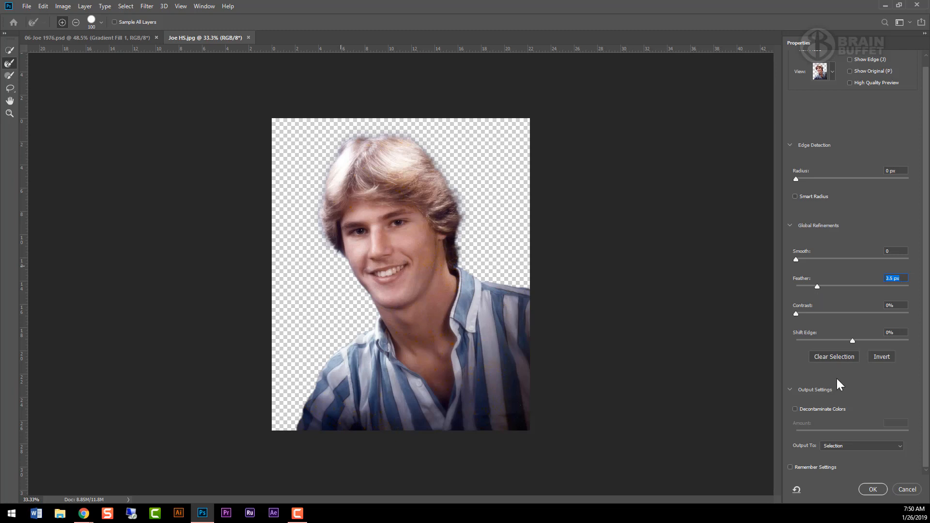
# Output the refined selection as a layer mask
pyautogui.click(832, 447)
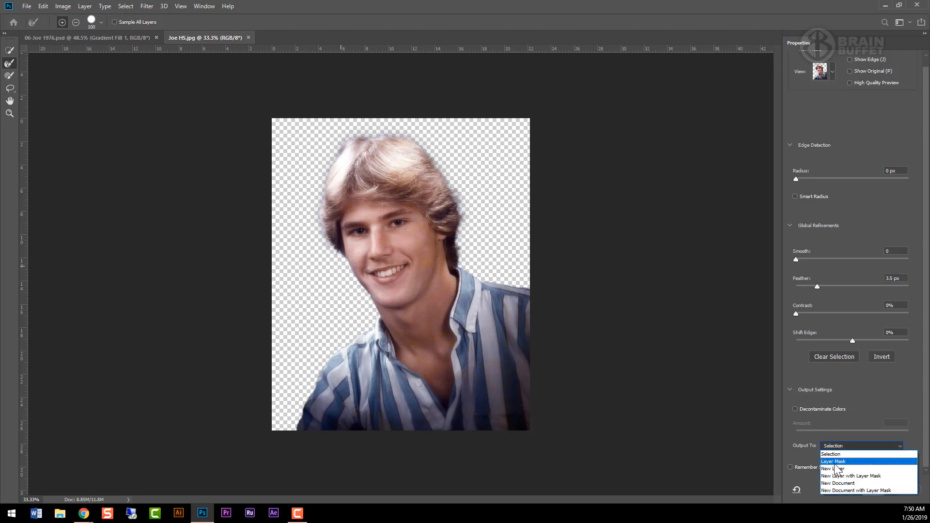
pyautogui.click(835, 462)
pyautogui.click(875, 491)
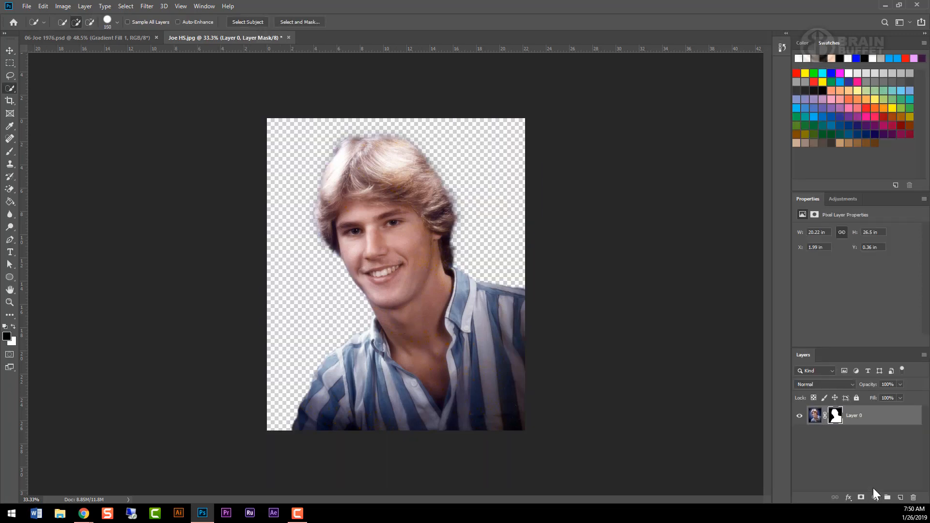
# Add a gradient fill layer with the Orange, Yellow, Orange preset in linear style at 90° and place it beneath the portrait layer
pyautogui.click(875, 499)
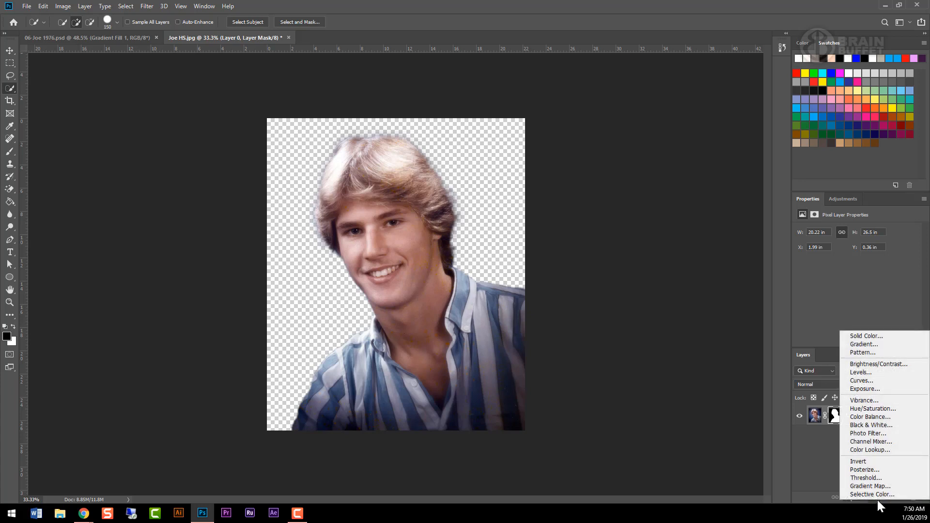
pyautogui.click(867, 345)
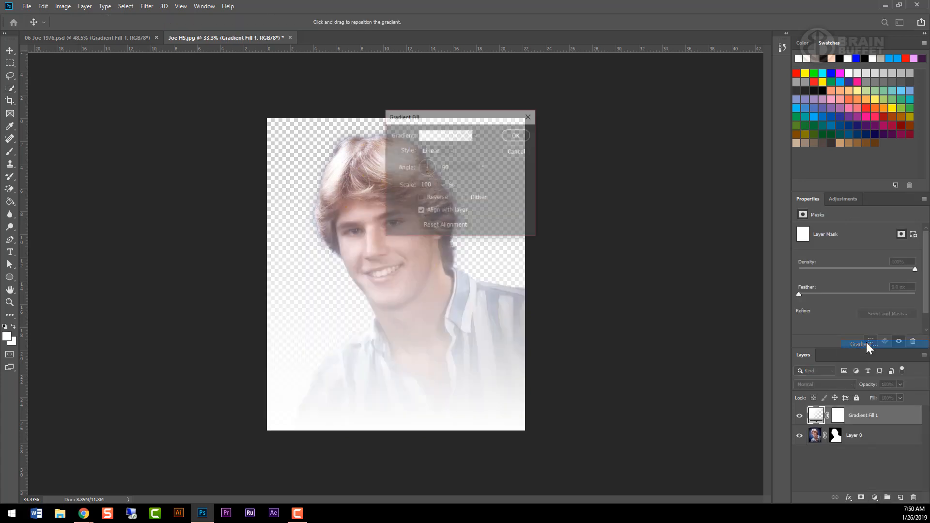
pyautogui.click(446, 141)
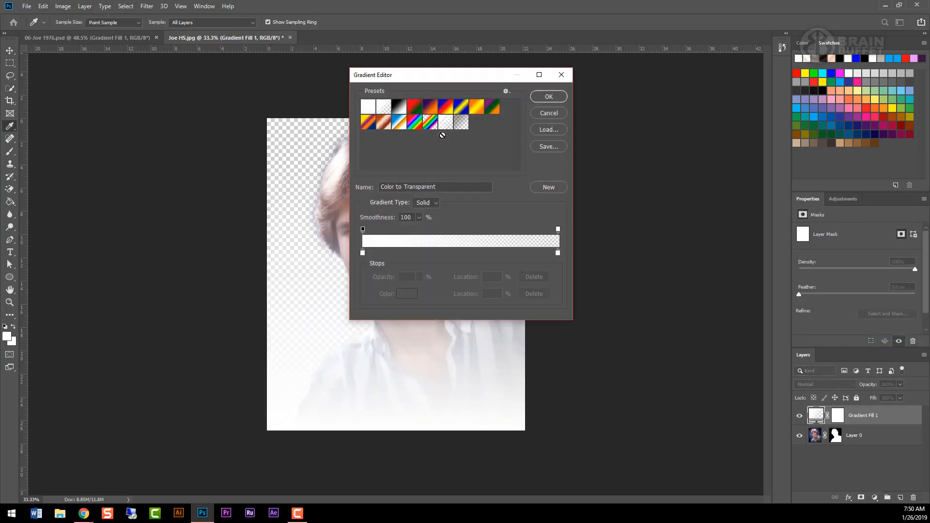
pyautogui.click(476, 107)
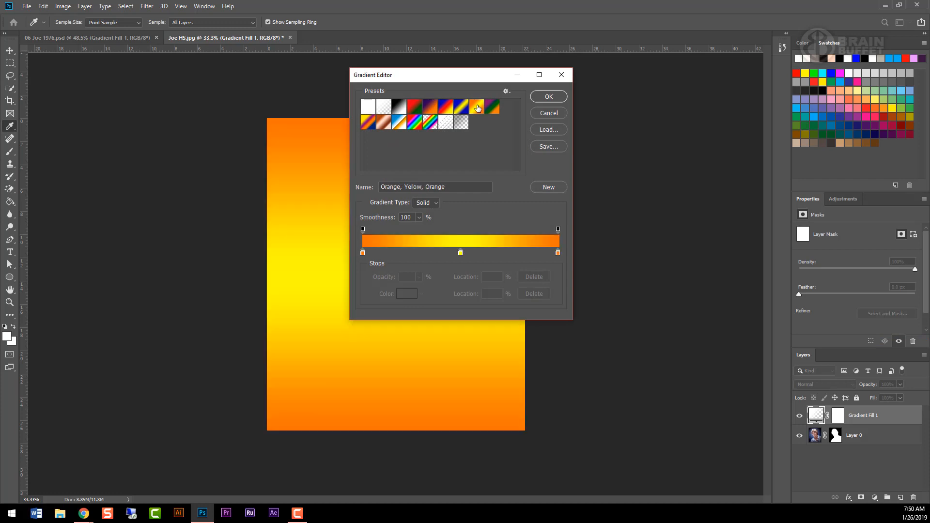
pyautogui.click(553, 95)
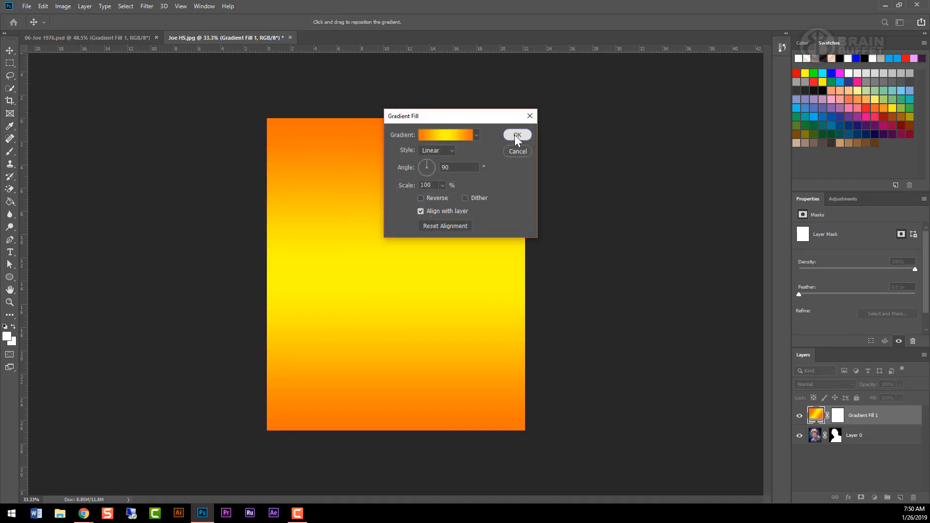
pyautogui.click(514, 135)
pyautogui.moveTo(856, 418); pyautogui.dragTo(863, 448)
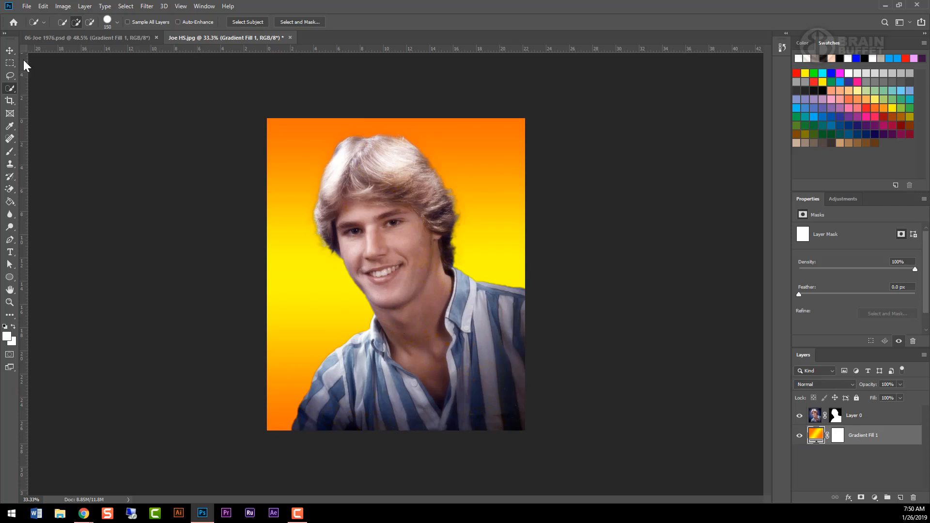
# Save the portrait as Joe HS.psd in the Dockery project's Photoshop files folder
pyautogui.click(26, 7)
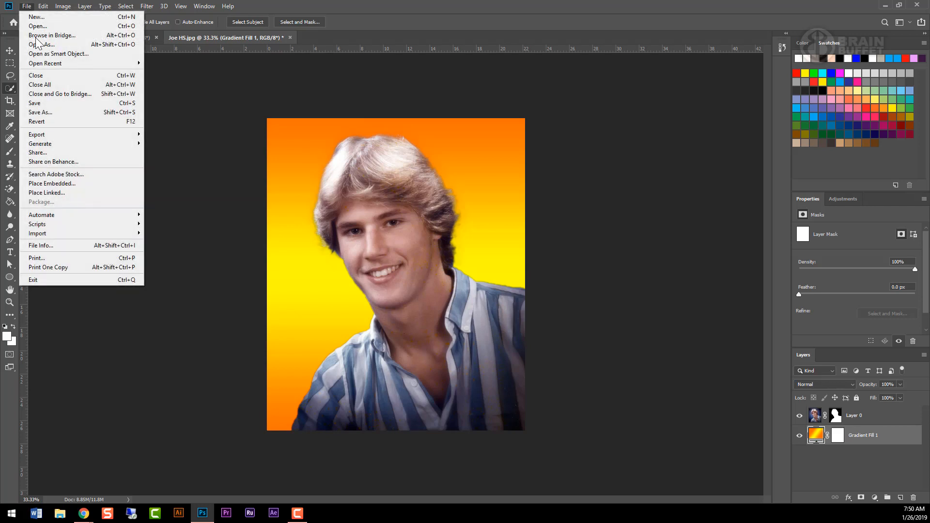
pyautogui.click(49, 109)
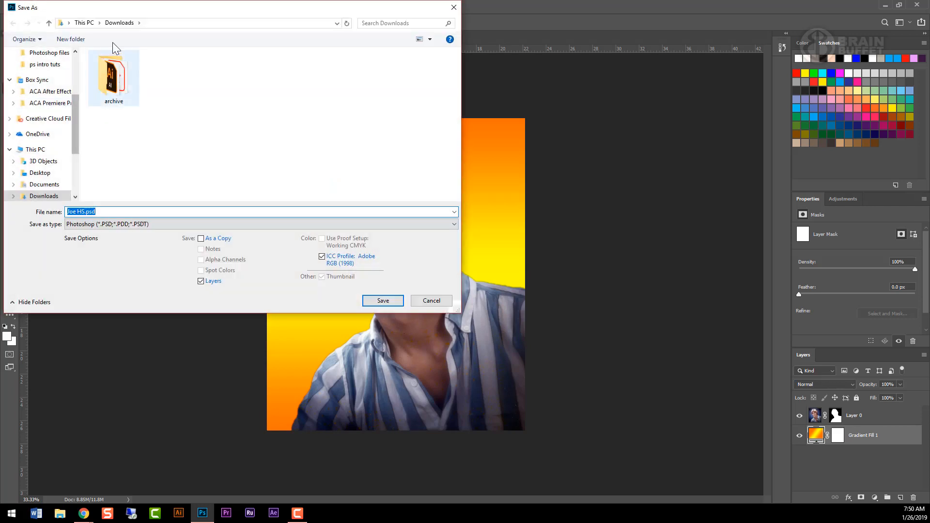
pyautogui.scroll(-2, 36, 174)
pyautogui.click(41, 193)
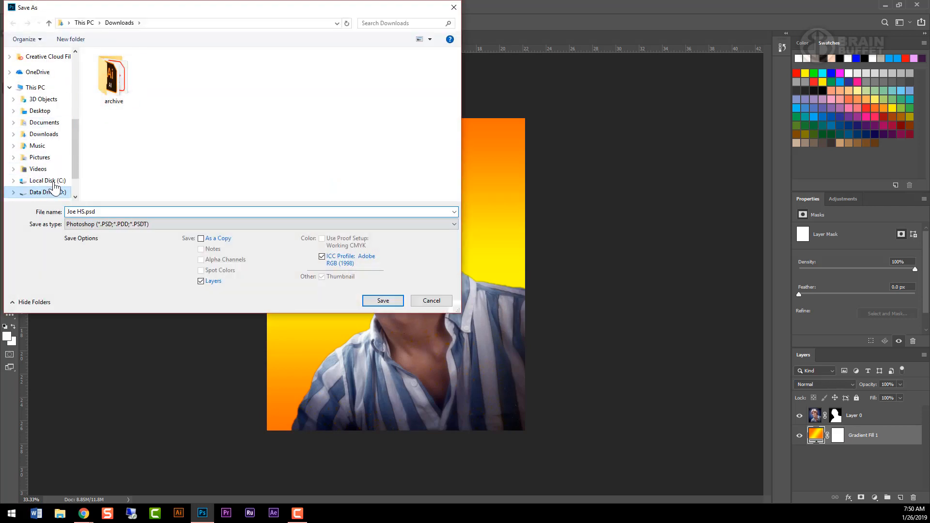
pyautogui.doubleClick(111, 175)
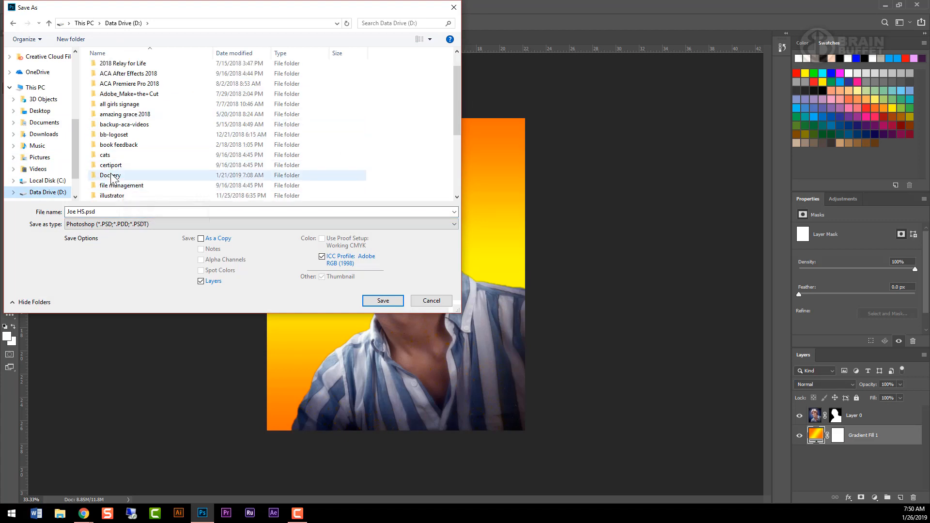
pyautogui.doubleClick(107, 88)
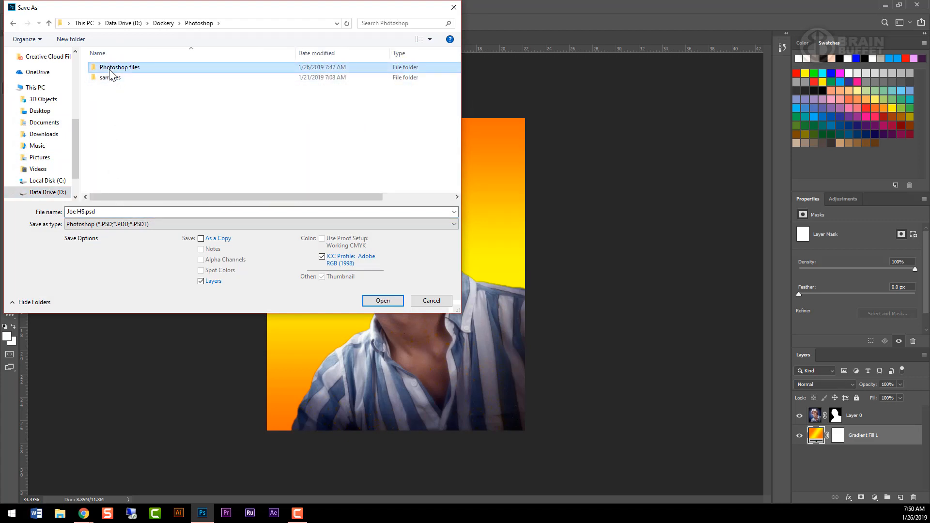
pyautogui.doubleClick(109, 71)
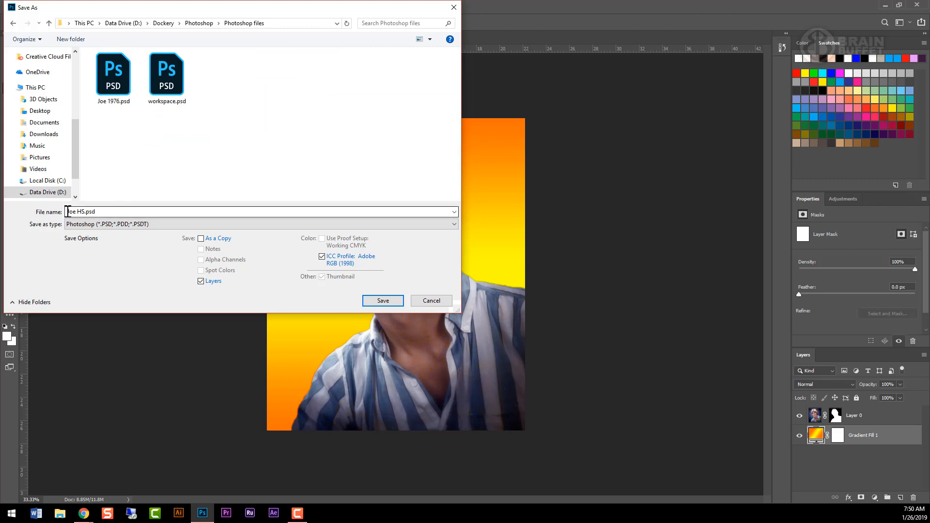
pyautogui.click(384, 301)
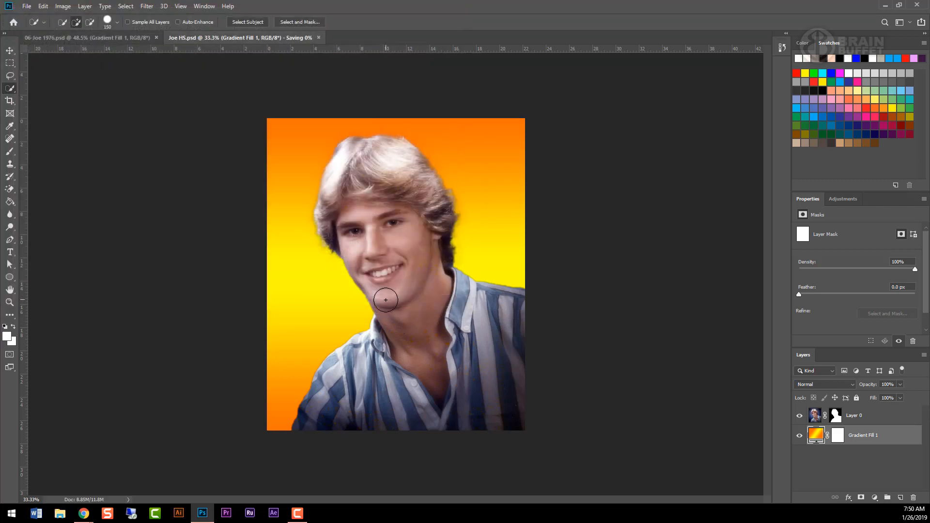
# Start saving a copy of the portrait in JPEG format and choose the Dockery project's Export folder
pyautogui.click(27, 6)
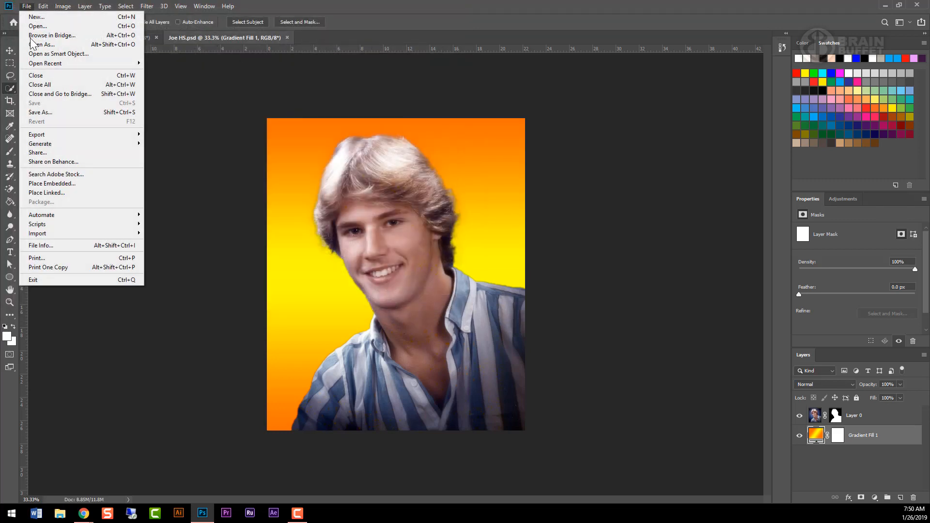
pyautogui.click(56, 113)
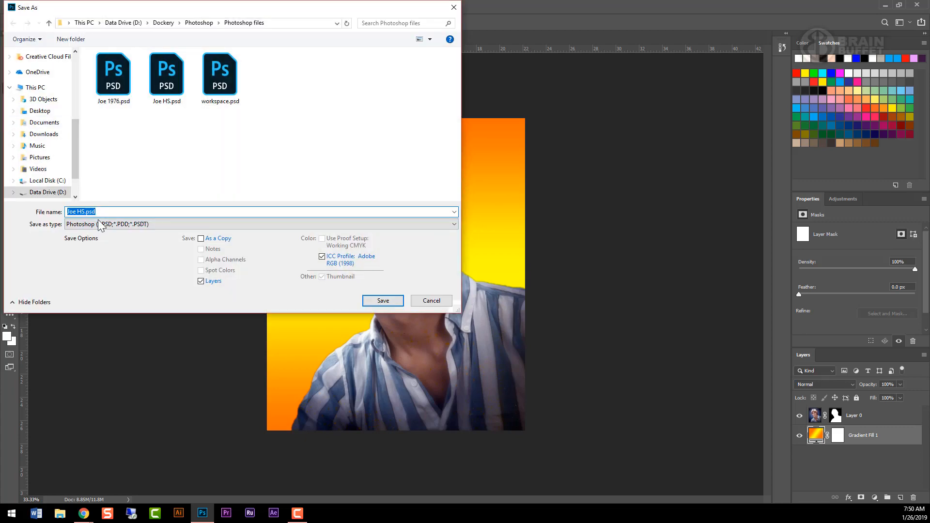
pyautogui.click(98, 225)
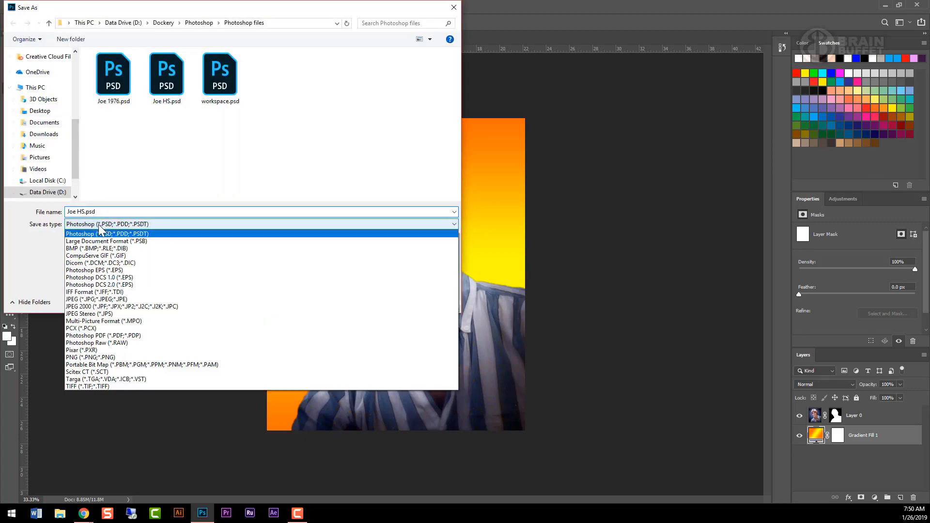
pyautogui.click(97, 299)
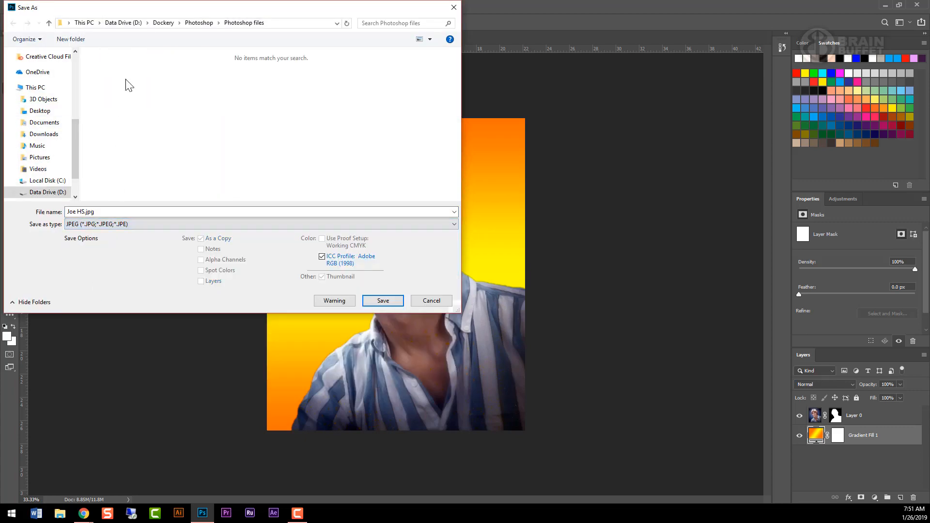
pyautogui.click(192, 24)
pyautogui.click(170, 22)
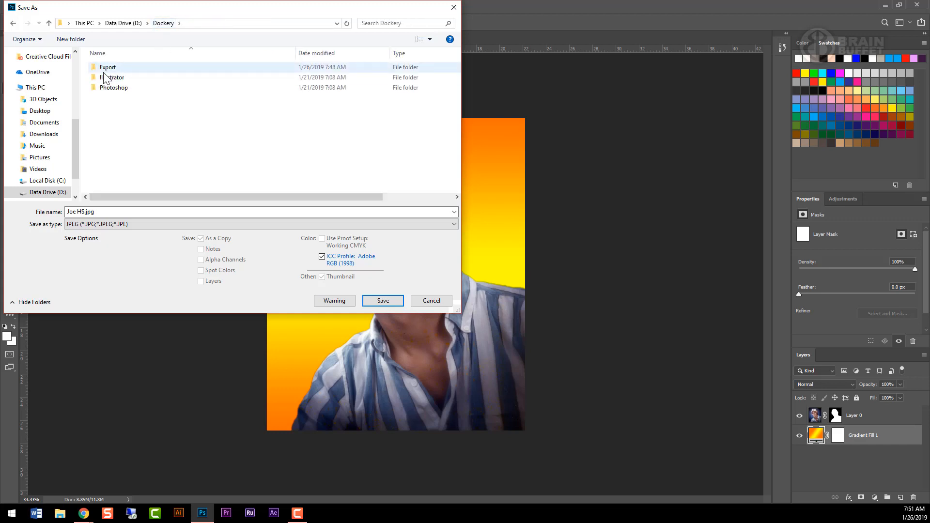
pyautogui.doubleClick(105, 68)
# Prefix the JPEG's file name Joe HS.jpg with 06.2 and save it at quality 12 (Maximum), Baseline ("Standard")
pyautogui.click(68, 212)
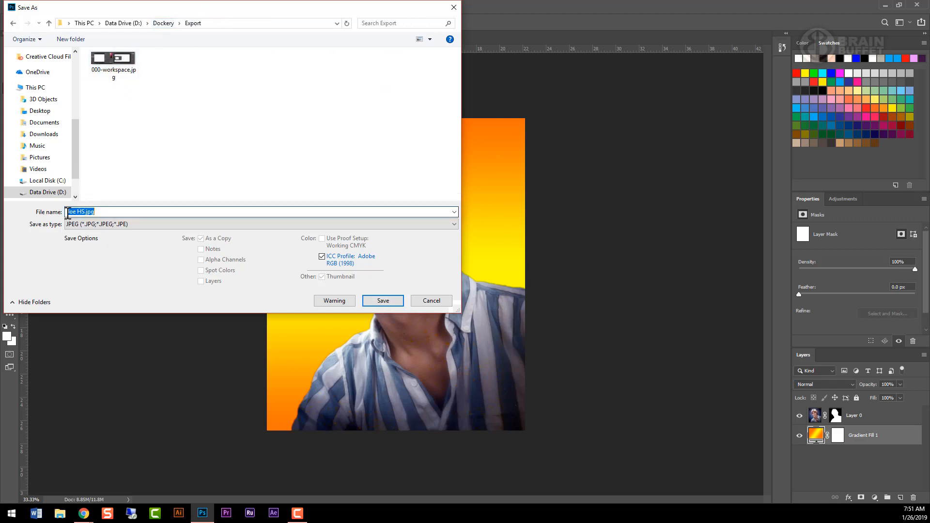
pyautogui.click(67, 212)
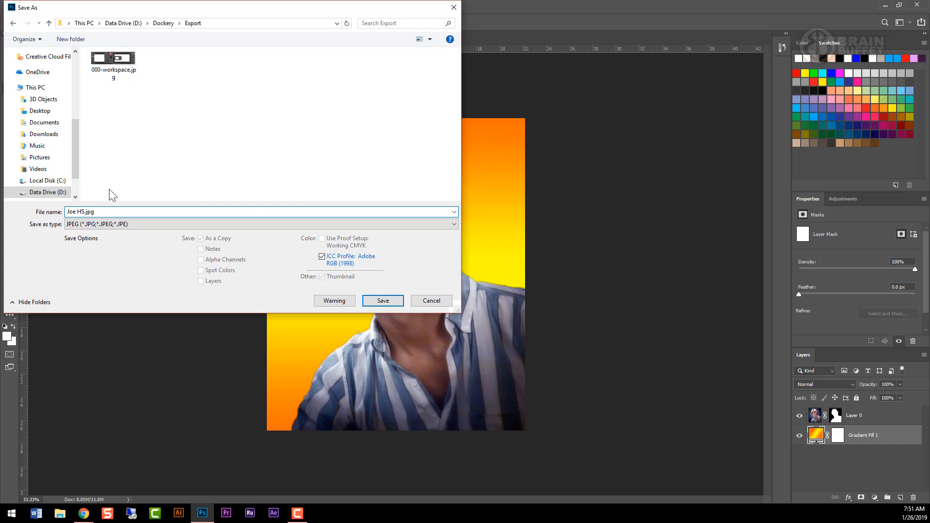
pyautogui.write('06.2')
pyautogui.click(387, 300)
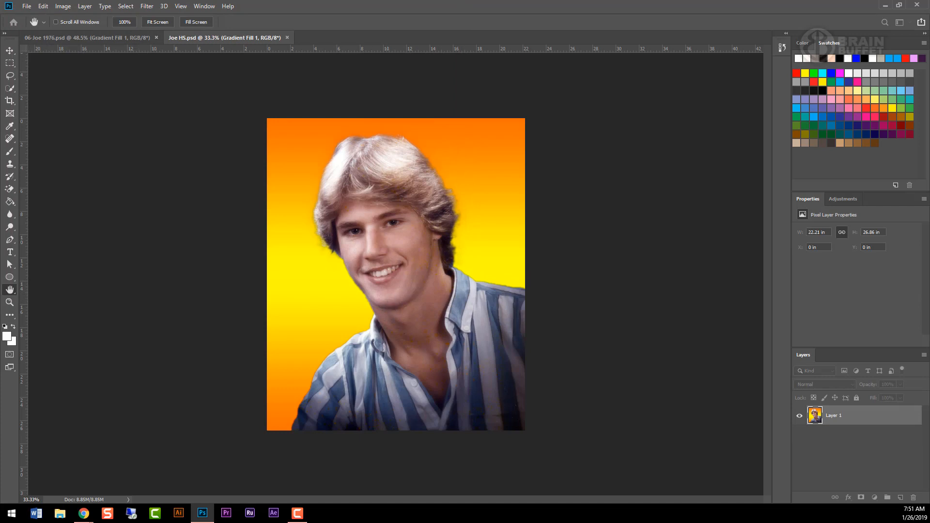
pyautogui.moveTo(579, 17); pyautogui.dragTo(424, 92)
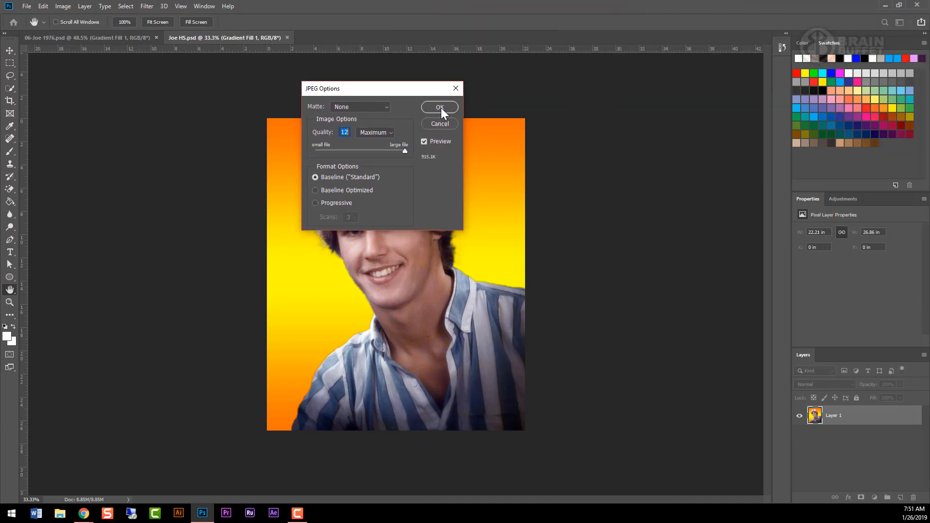
pyautogui.click(439, 107)
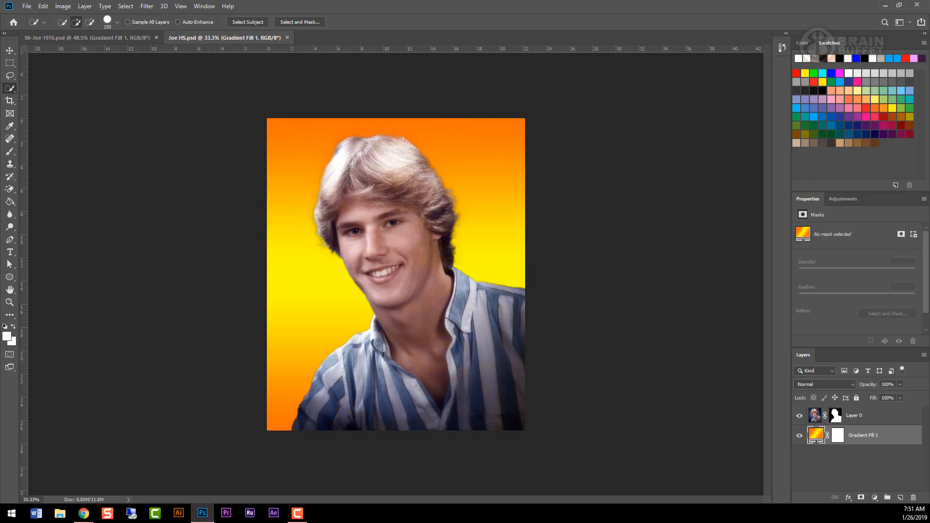